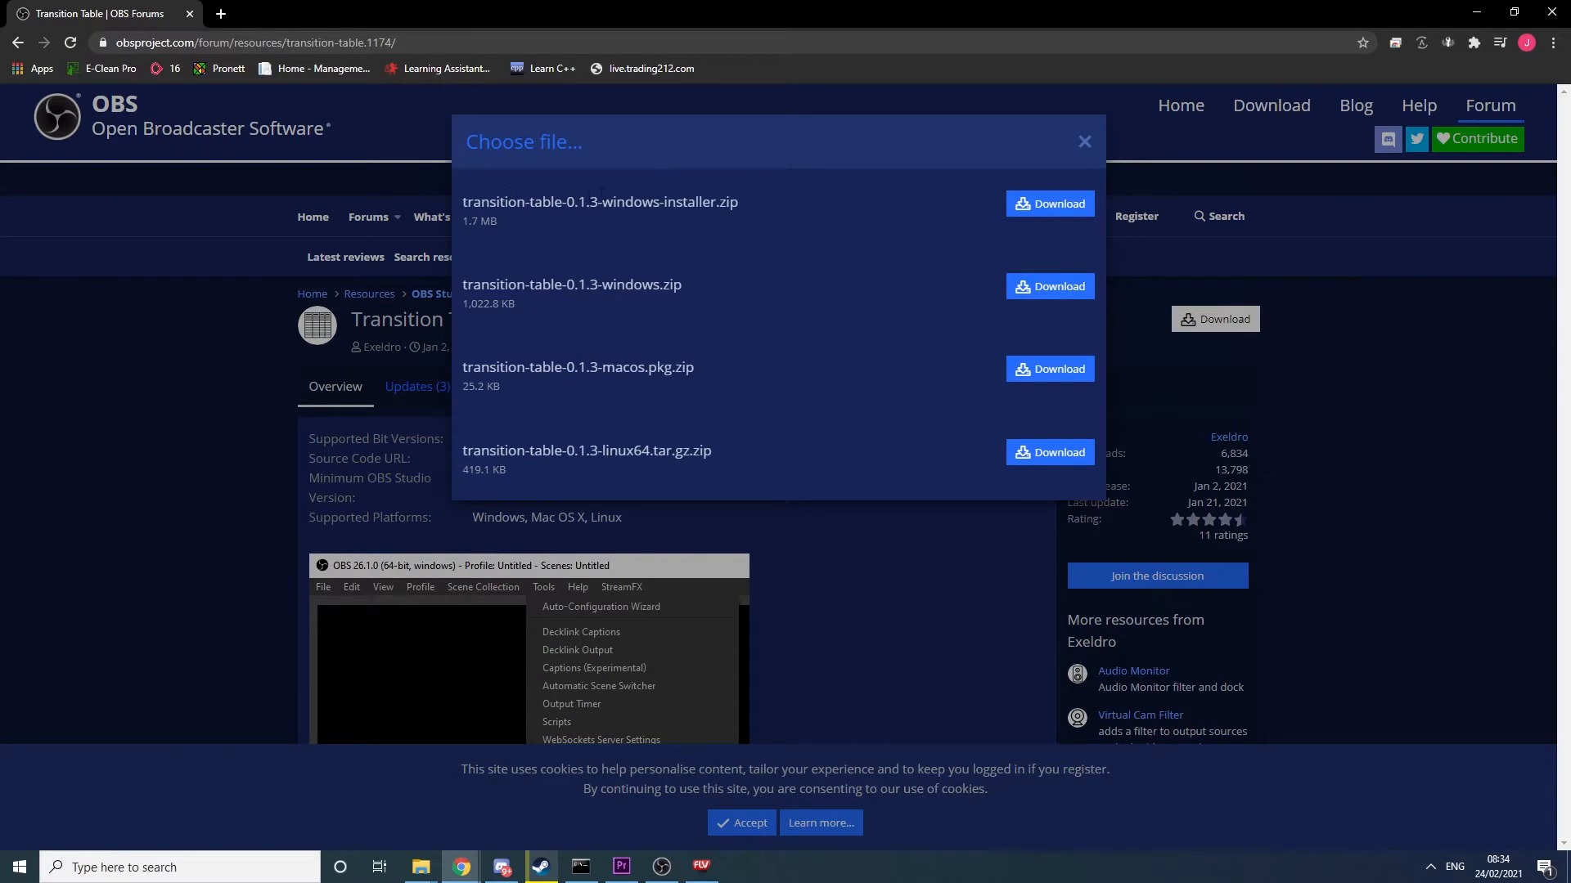
Step: Download transition-table-0.1.3-windows-installer.zip from the Transition Table plugin's file list
left_click_drag(741, 203, 414, 207)
left_click(1051, 204)
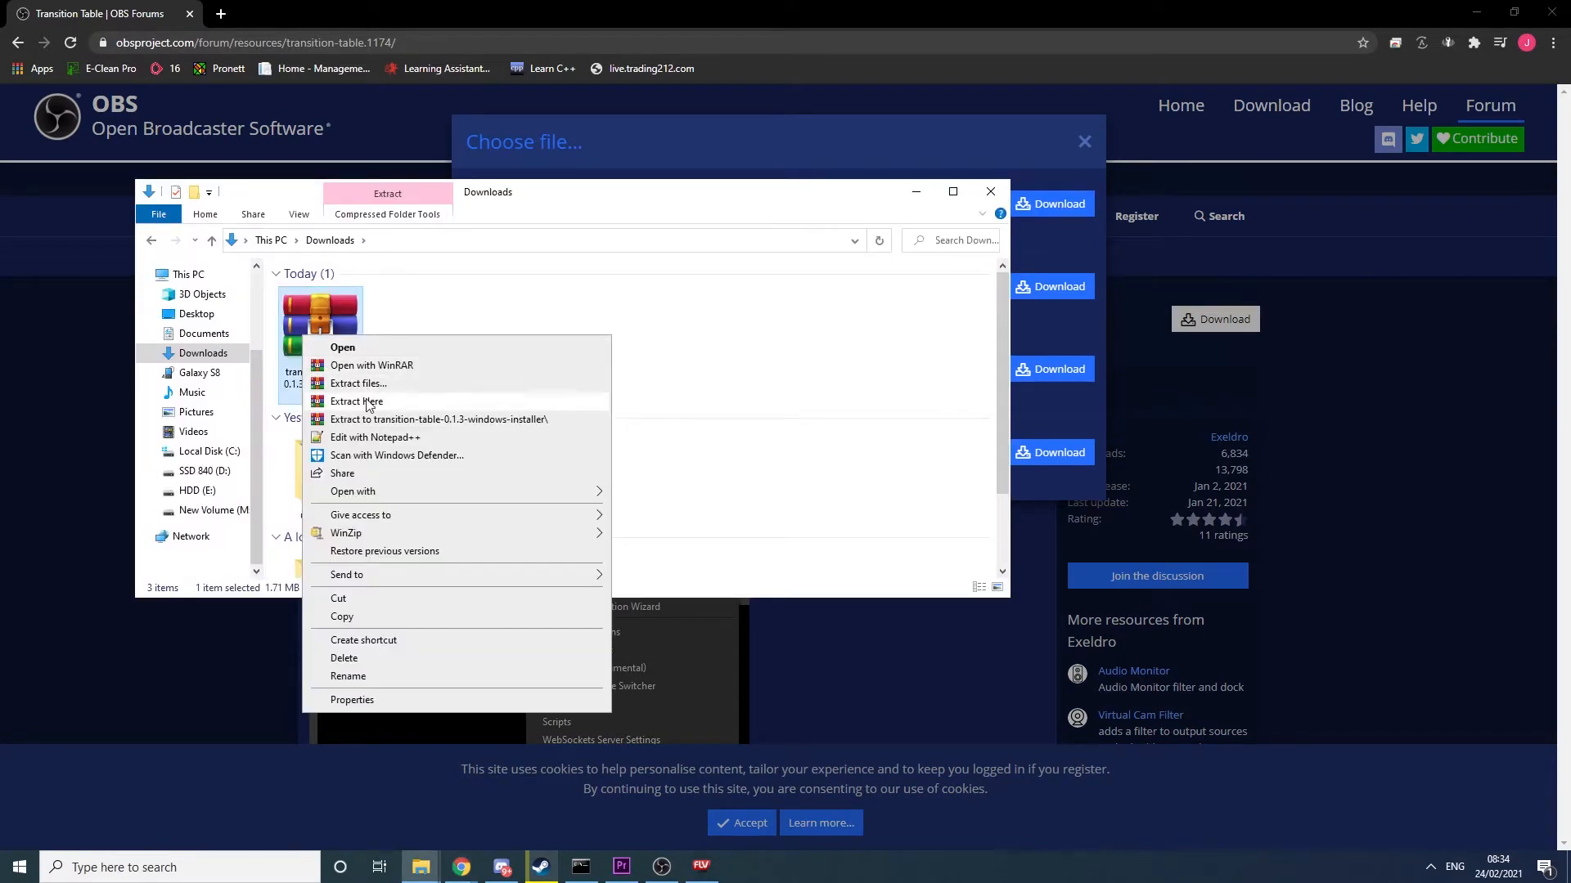
Step: Extract the transition-table-0.1.3-windows-installer archive into Downloads and run the transition-table-installer
left_click(367, 402)
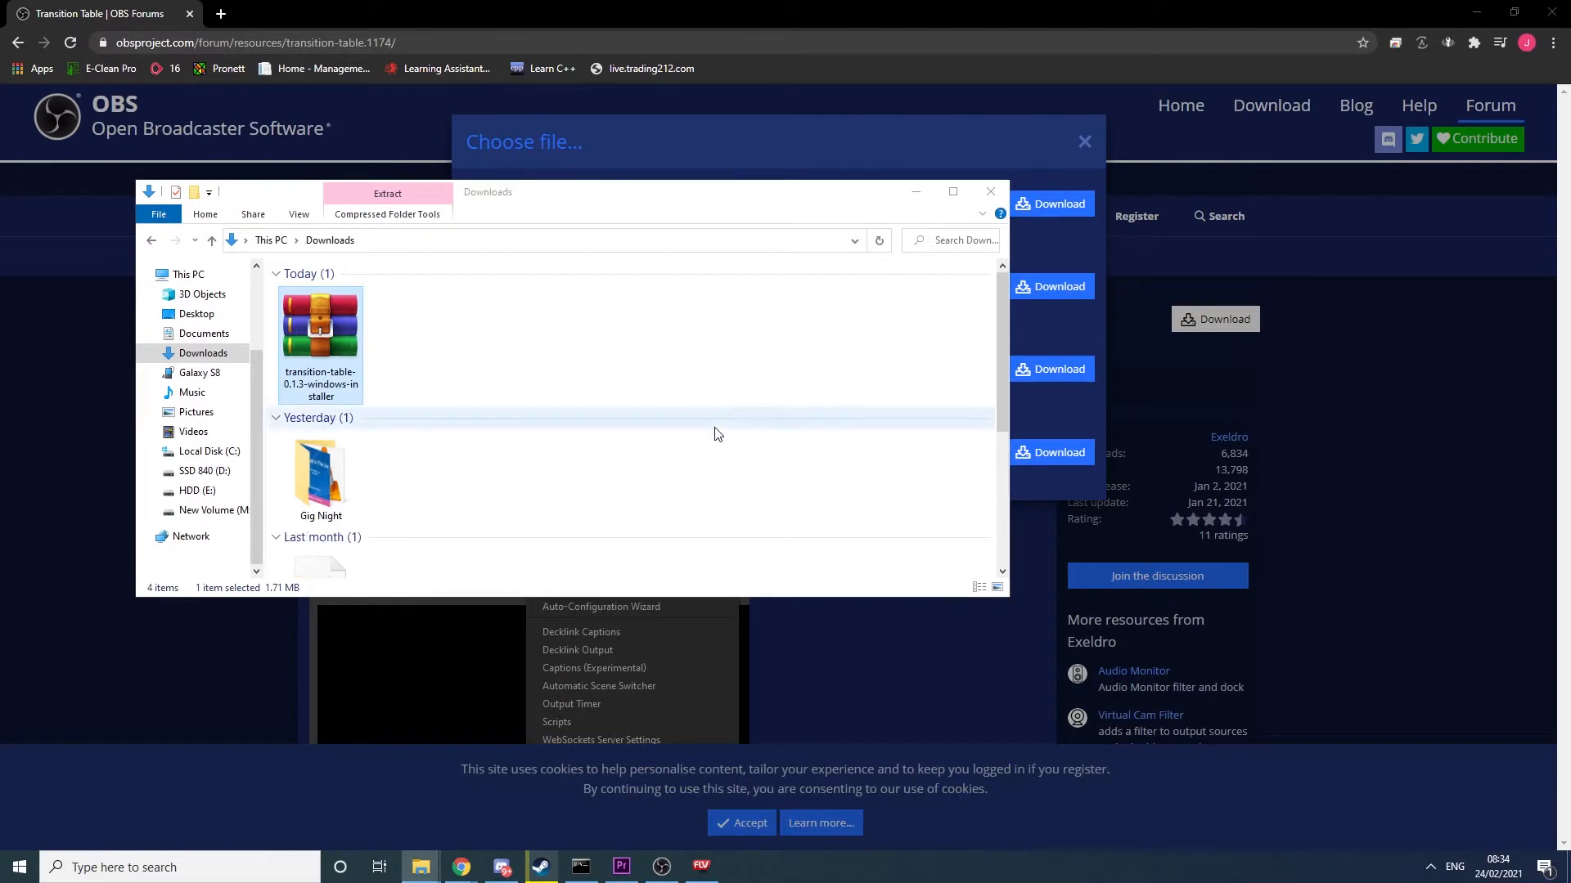
scroll(728, 442, "down", 2)
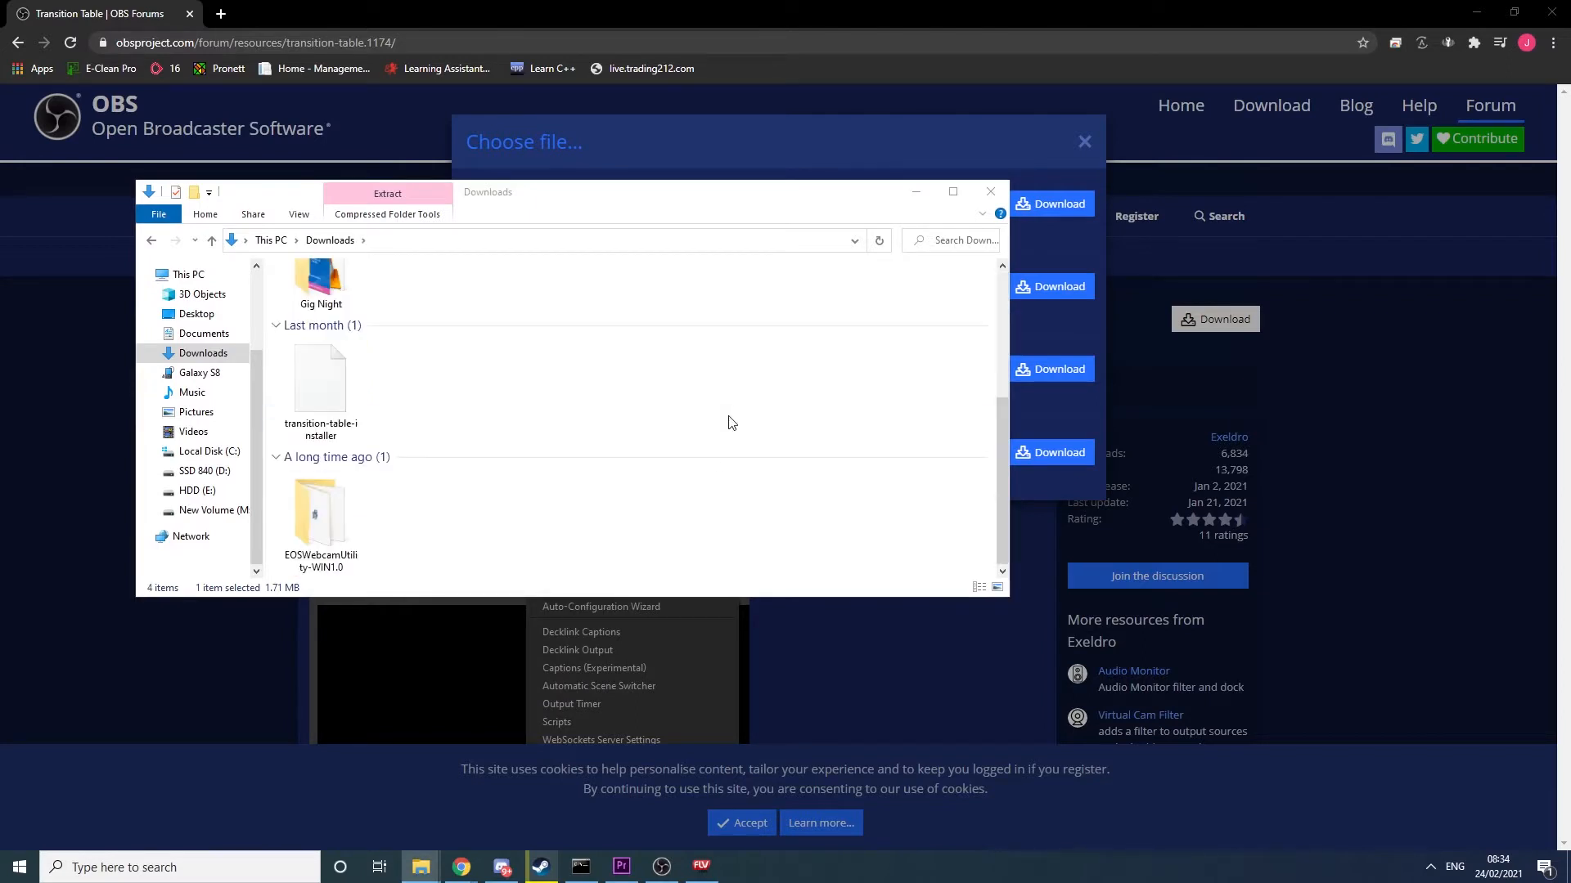
double_click(333, 389)
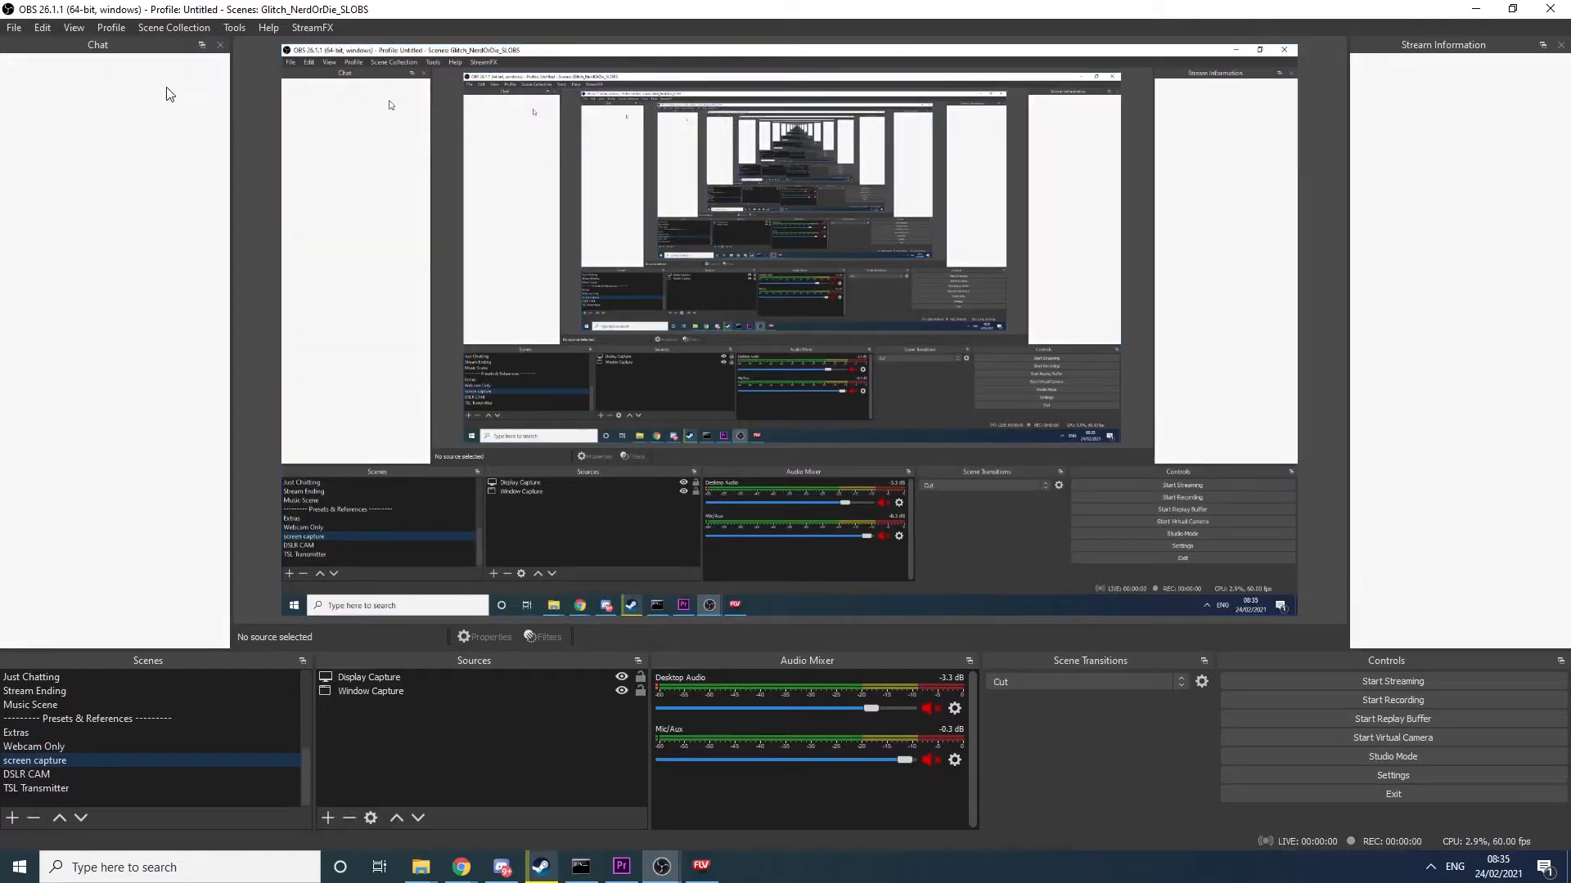
Step: In OBS, open the Transition Table and widen its window to show every column
left_click(235, 27)
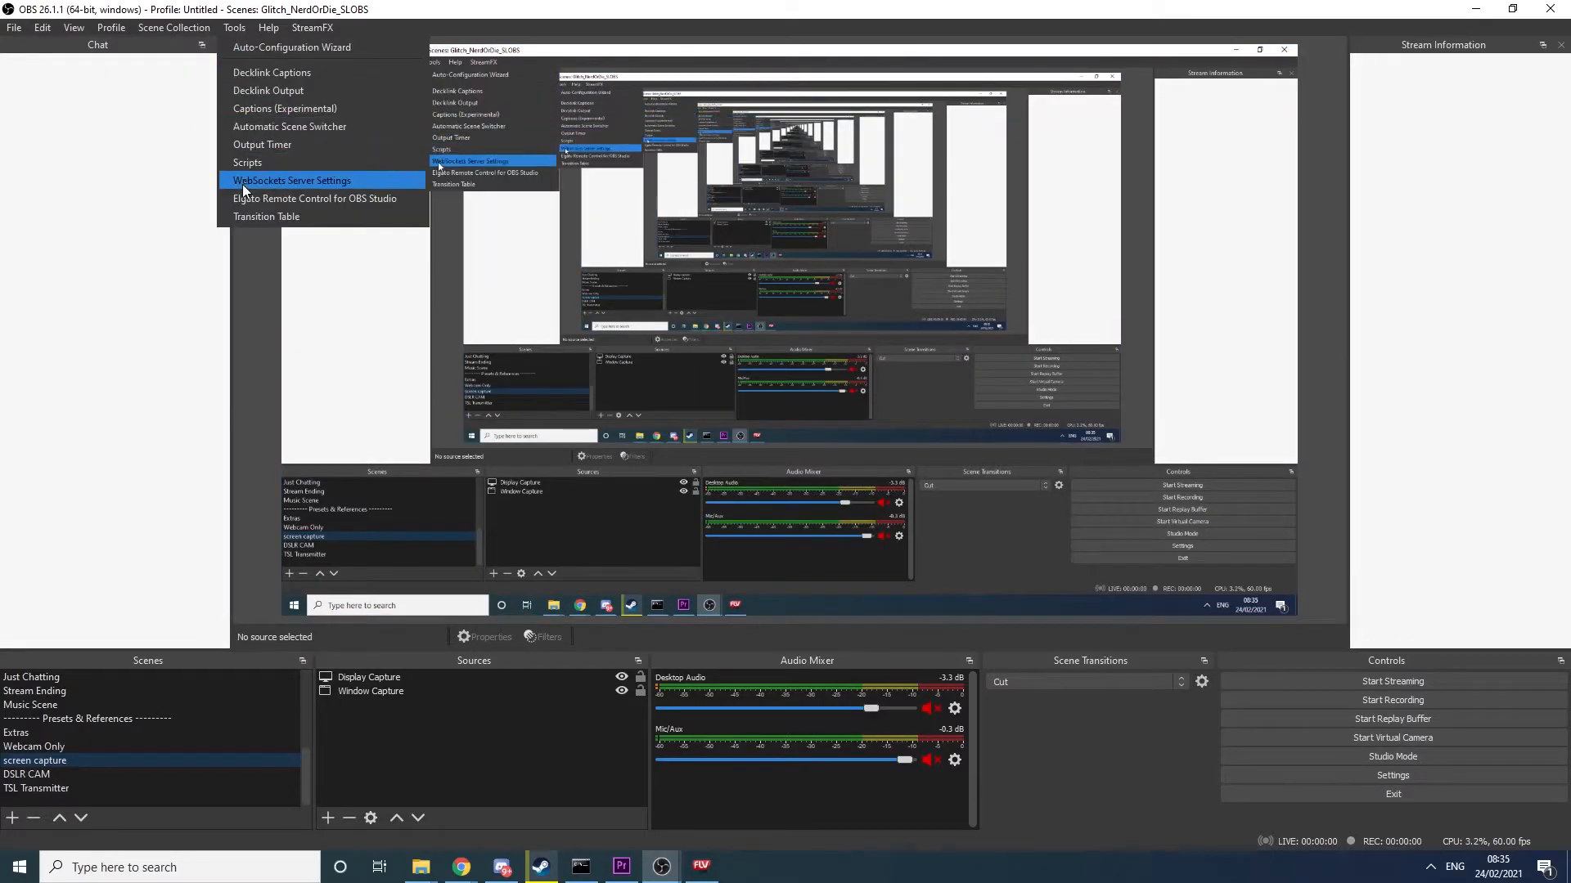
left_click(247, 218)
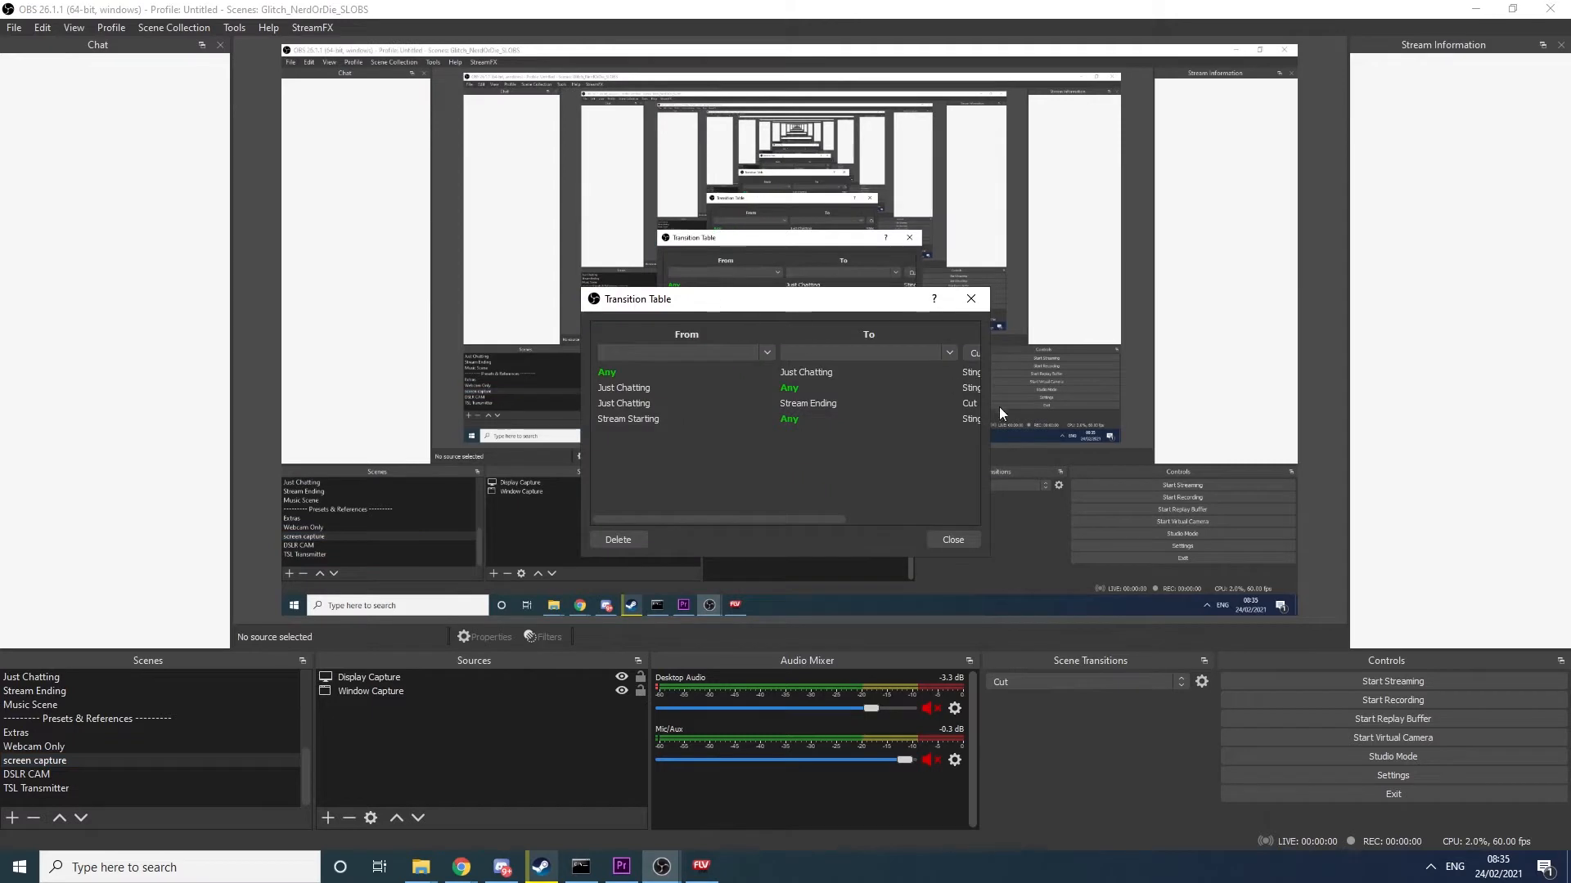
left_click_drag(990, 415, 1451, 444)
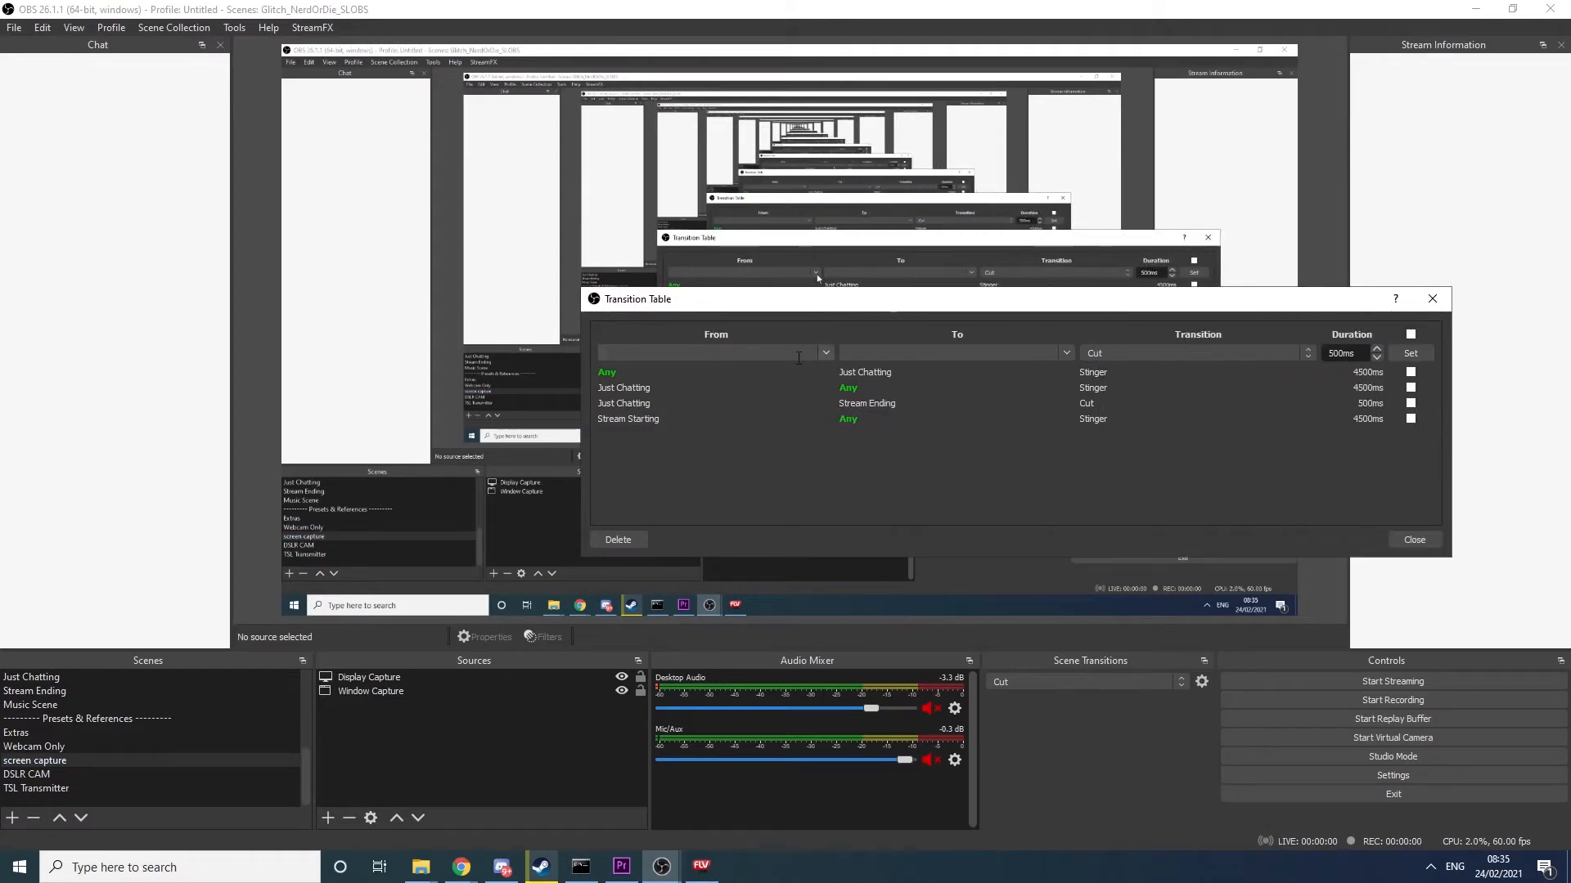
left_click_drag(579, 358, 267, 358)
Step: Add a Stinger transition from In-game Overlay - Blue to In-game Overlay - Green with a 500 ms duration
left_click(619, 360)
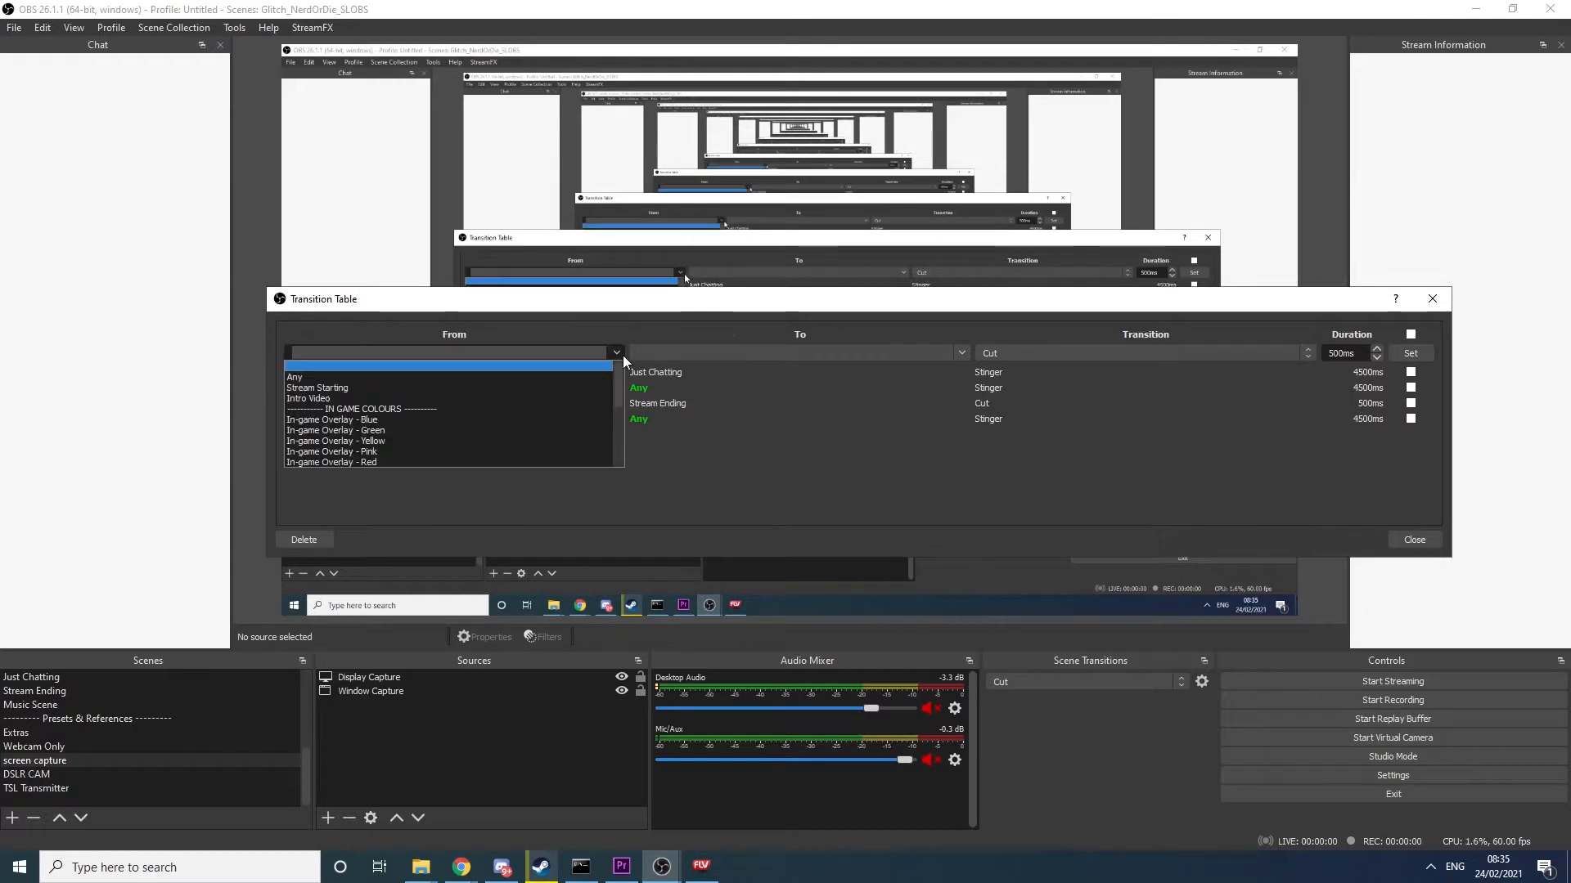
scroll(567, 404, "down", 1)
scroll(561, 385, "up", 3)
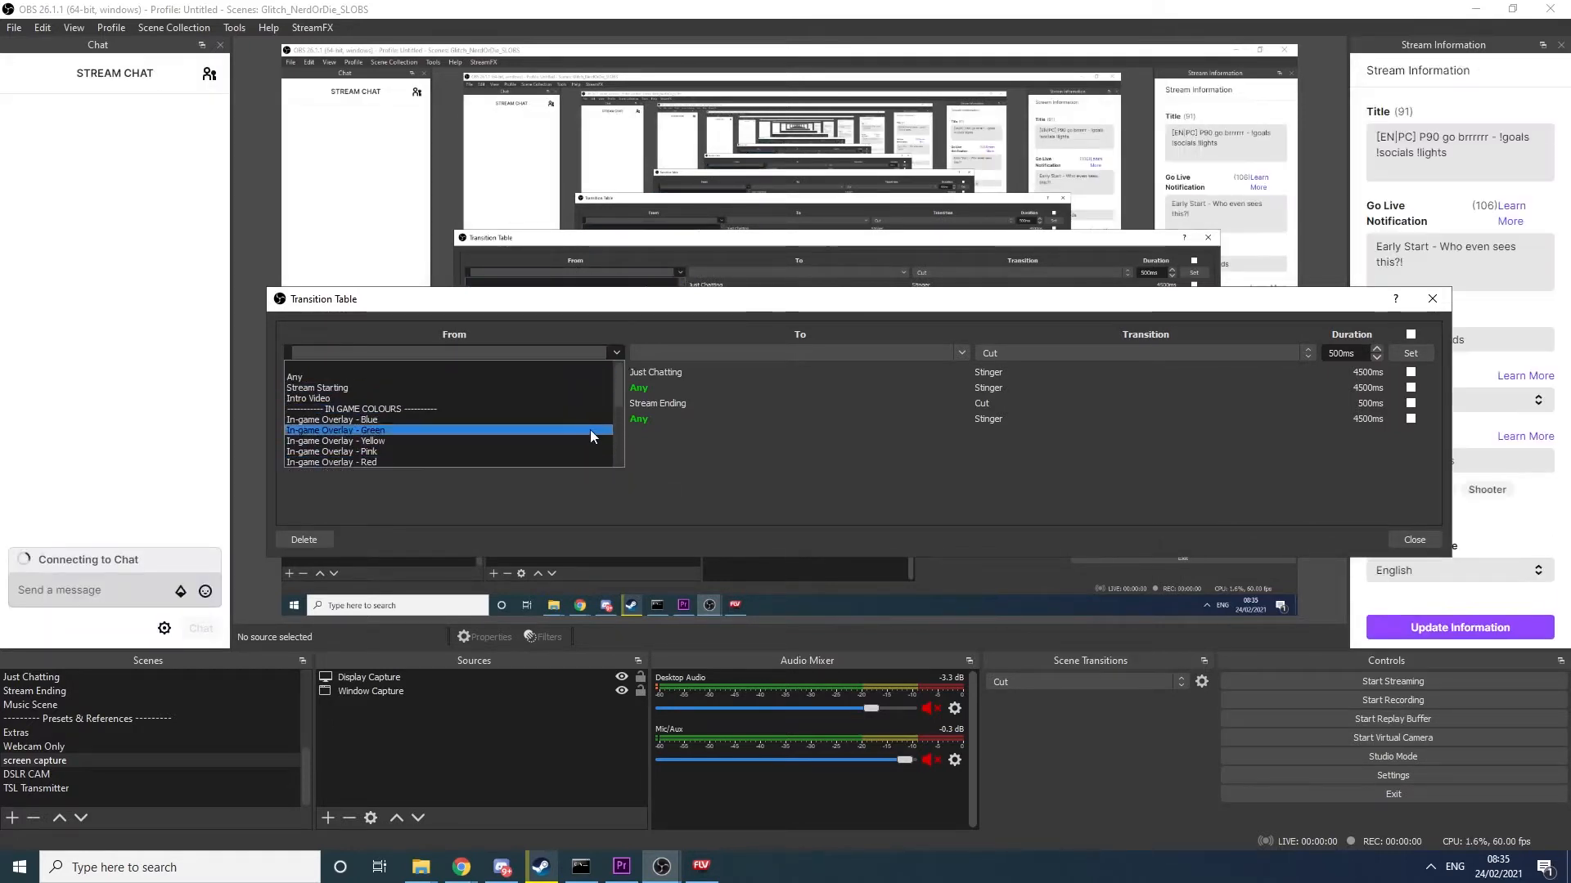
left_click(576, 420)
left_click(962, 352)
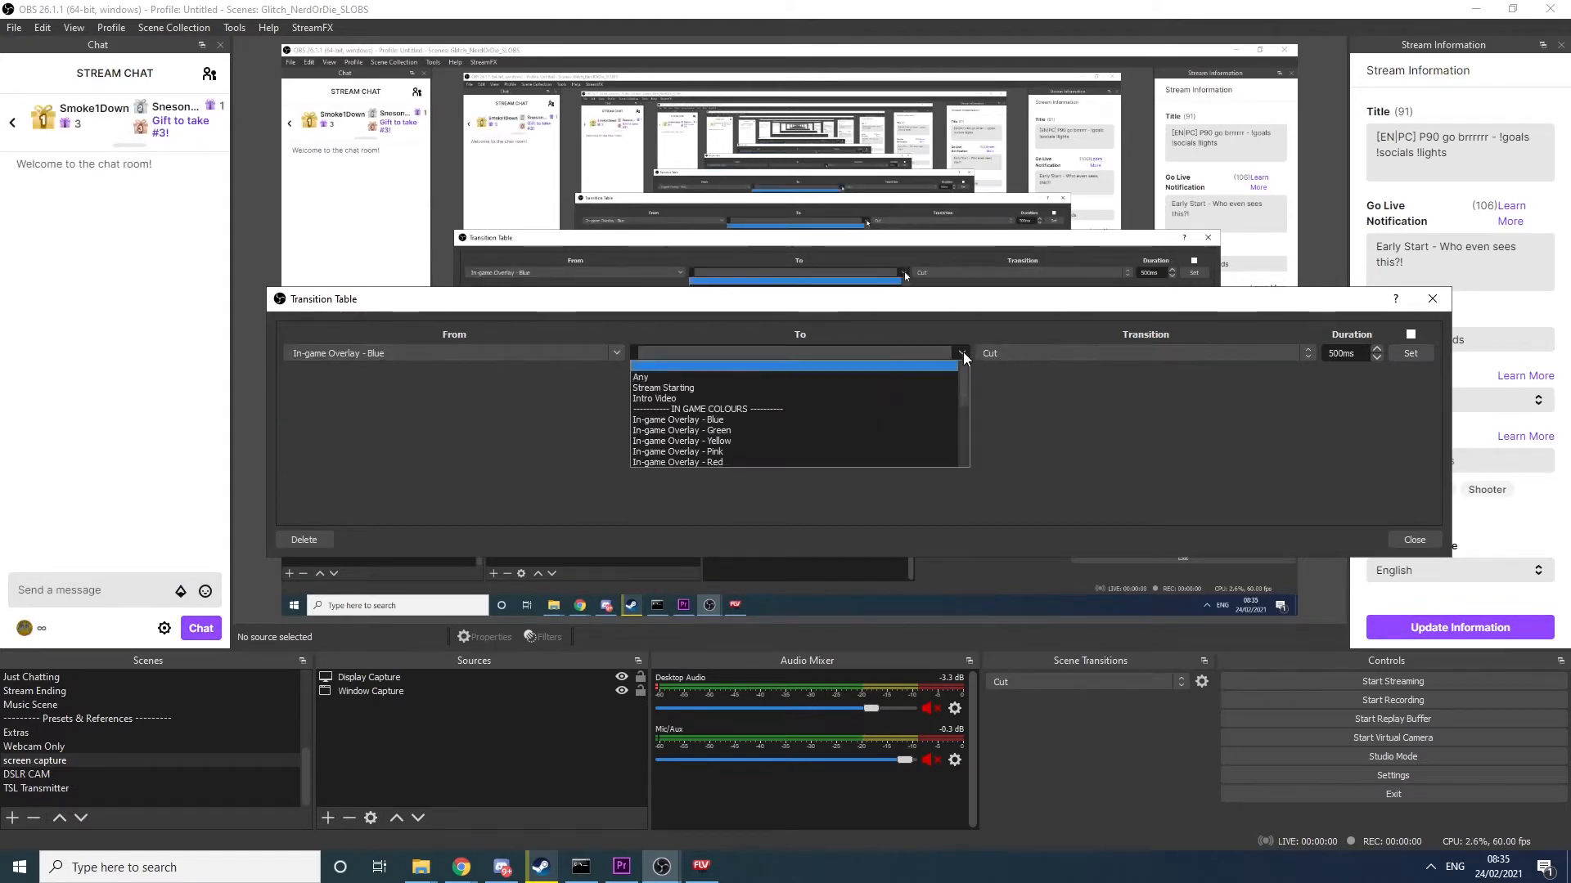
scroll(860, 422, "down", 2)
scroll(854, 425, "up", 2)
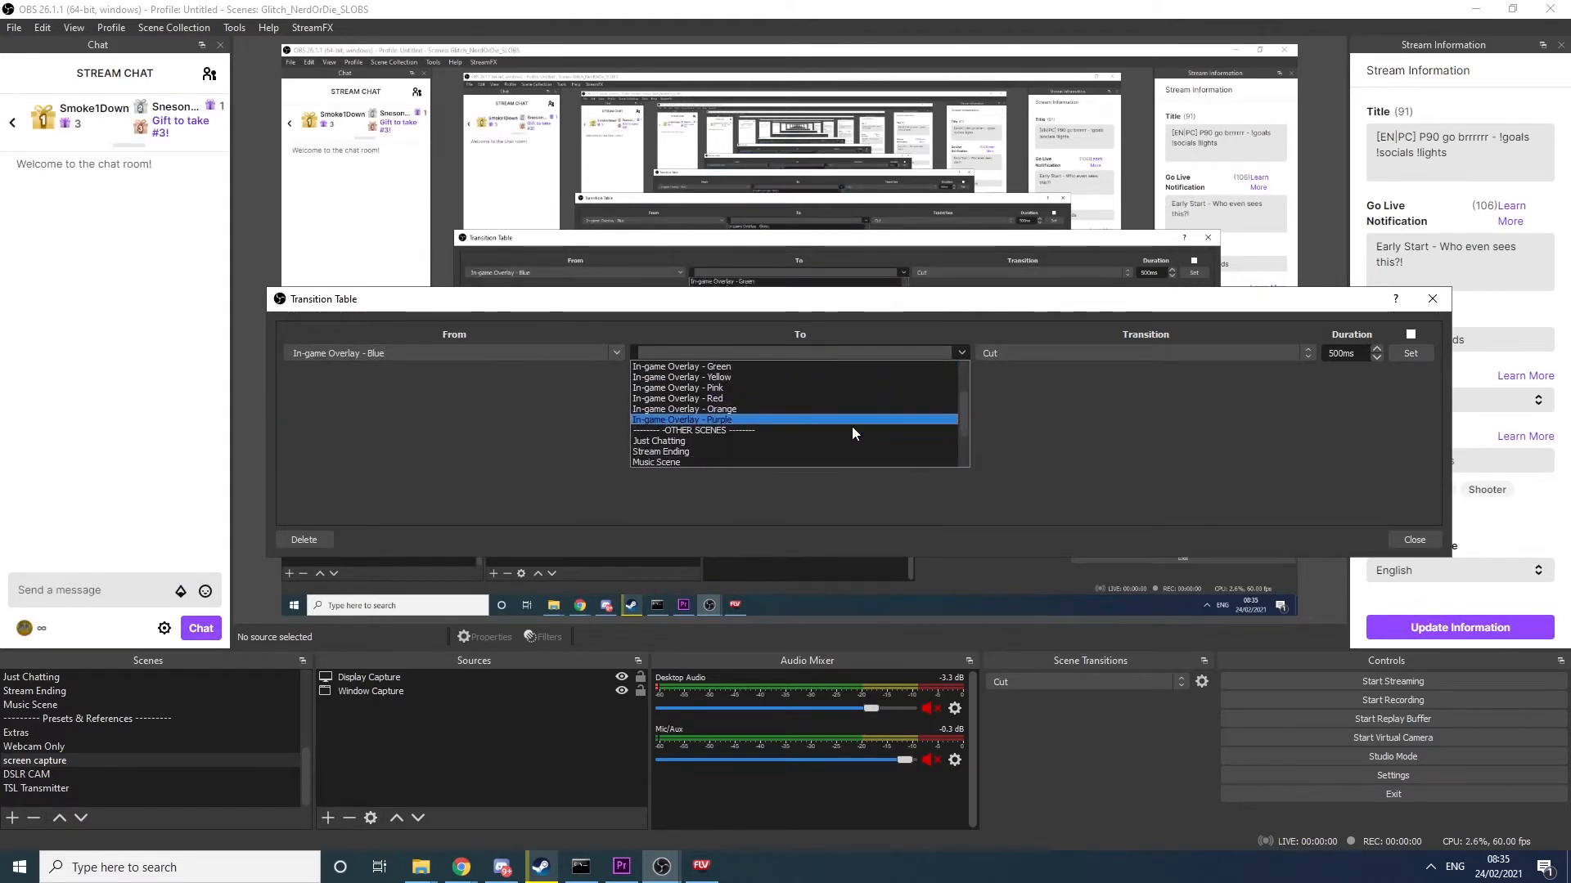
left_click(844, 411)
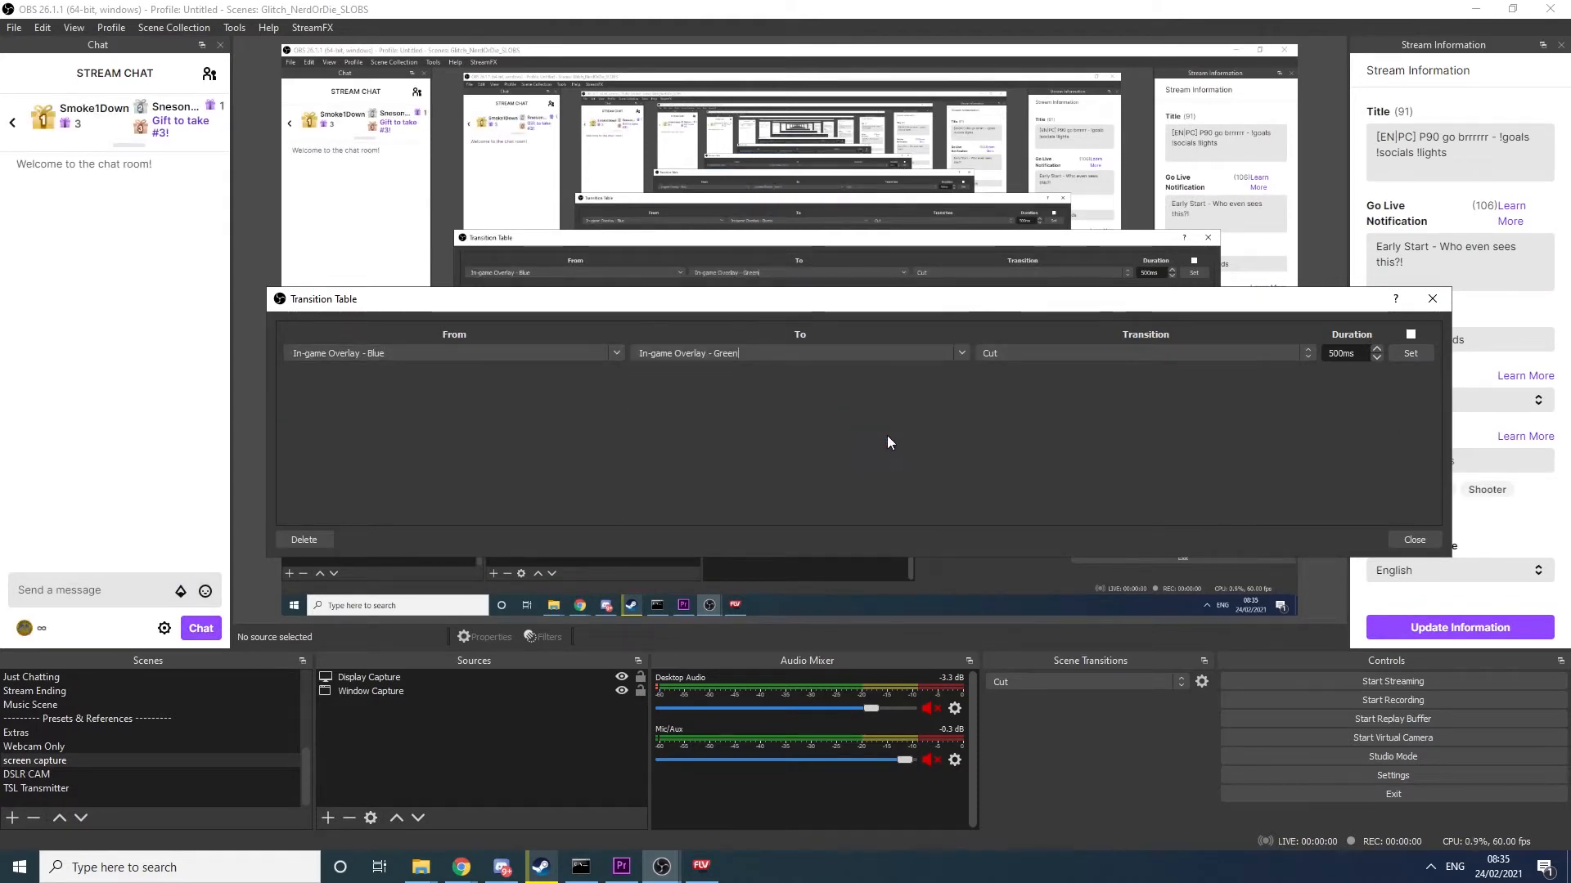
left_click(1255, 354)
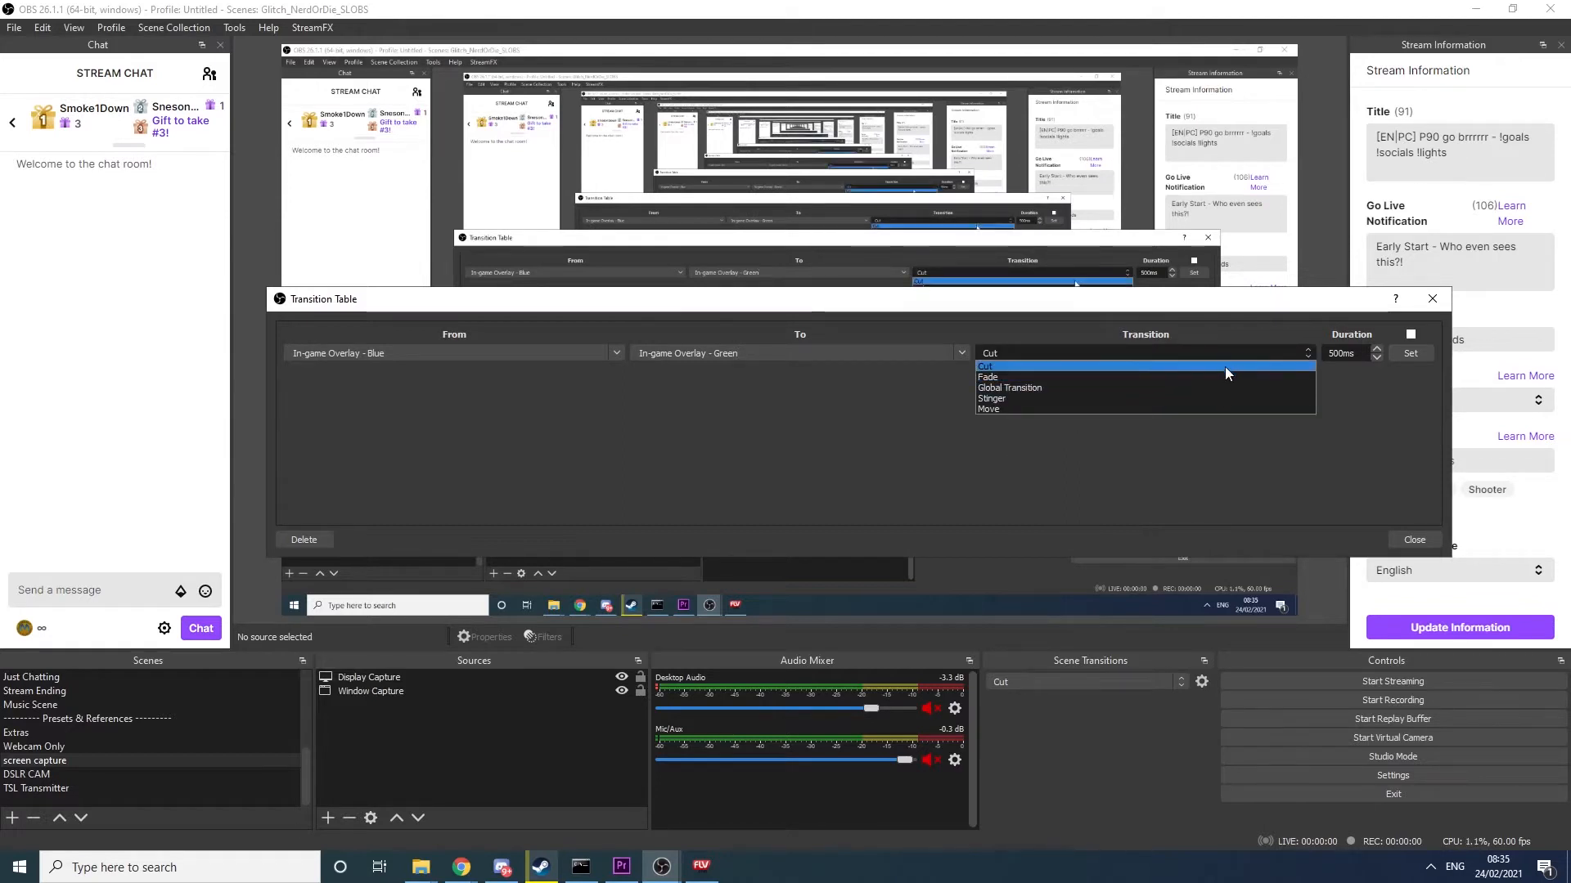
left_click(1215, 399)
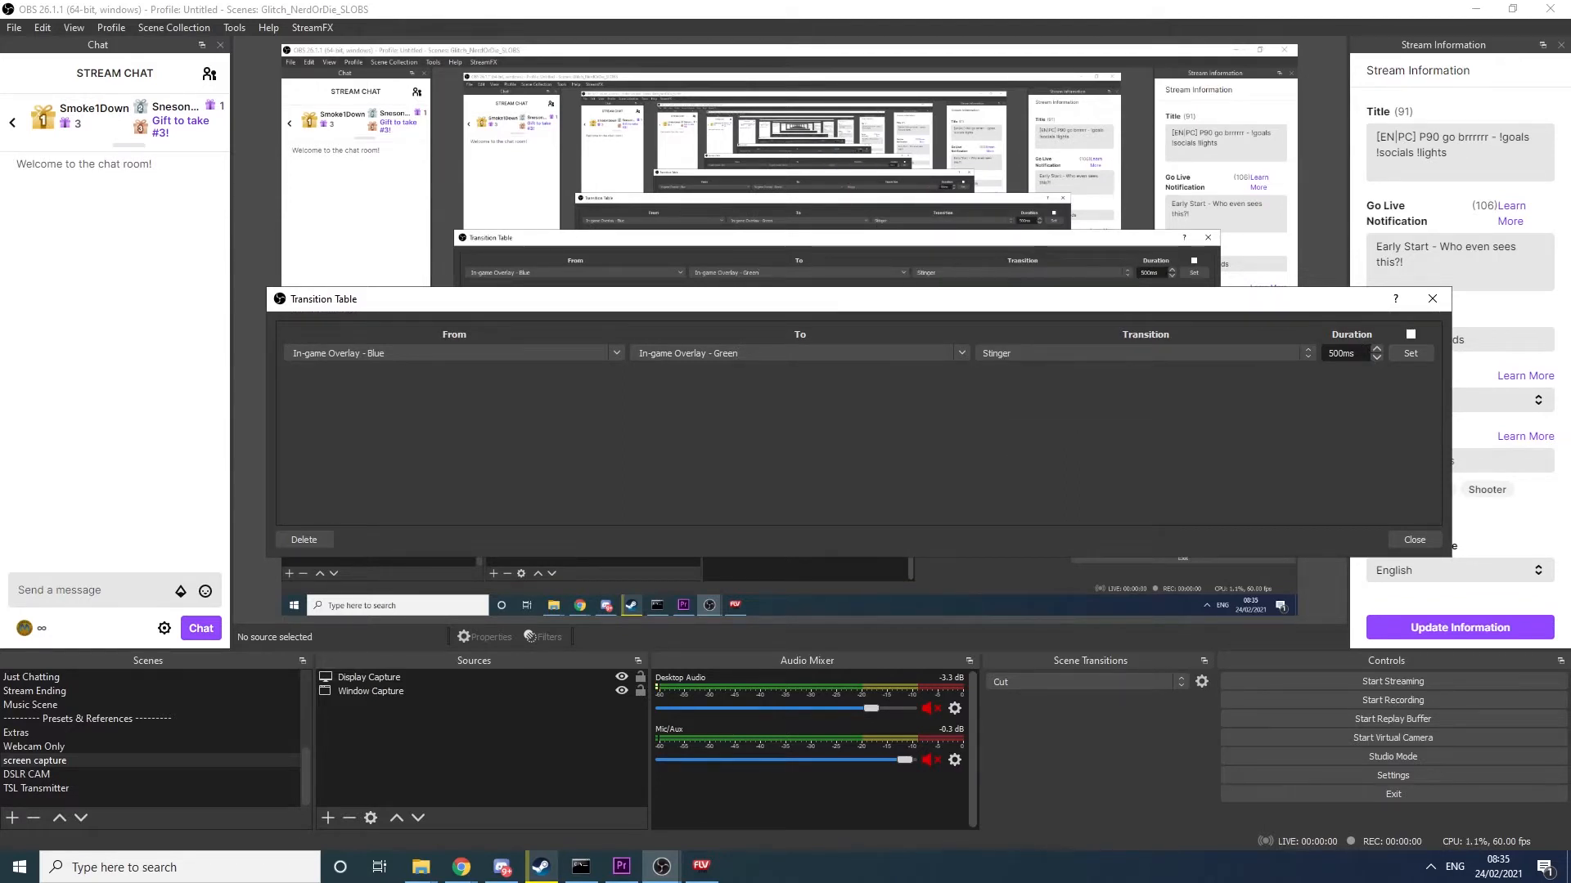
left_click(1419, 355)
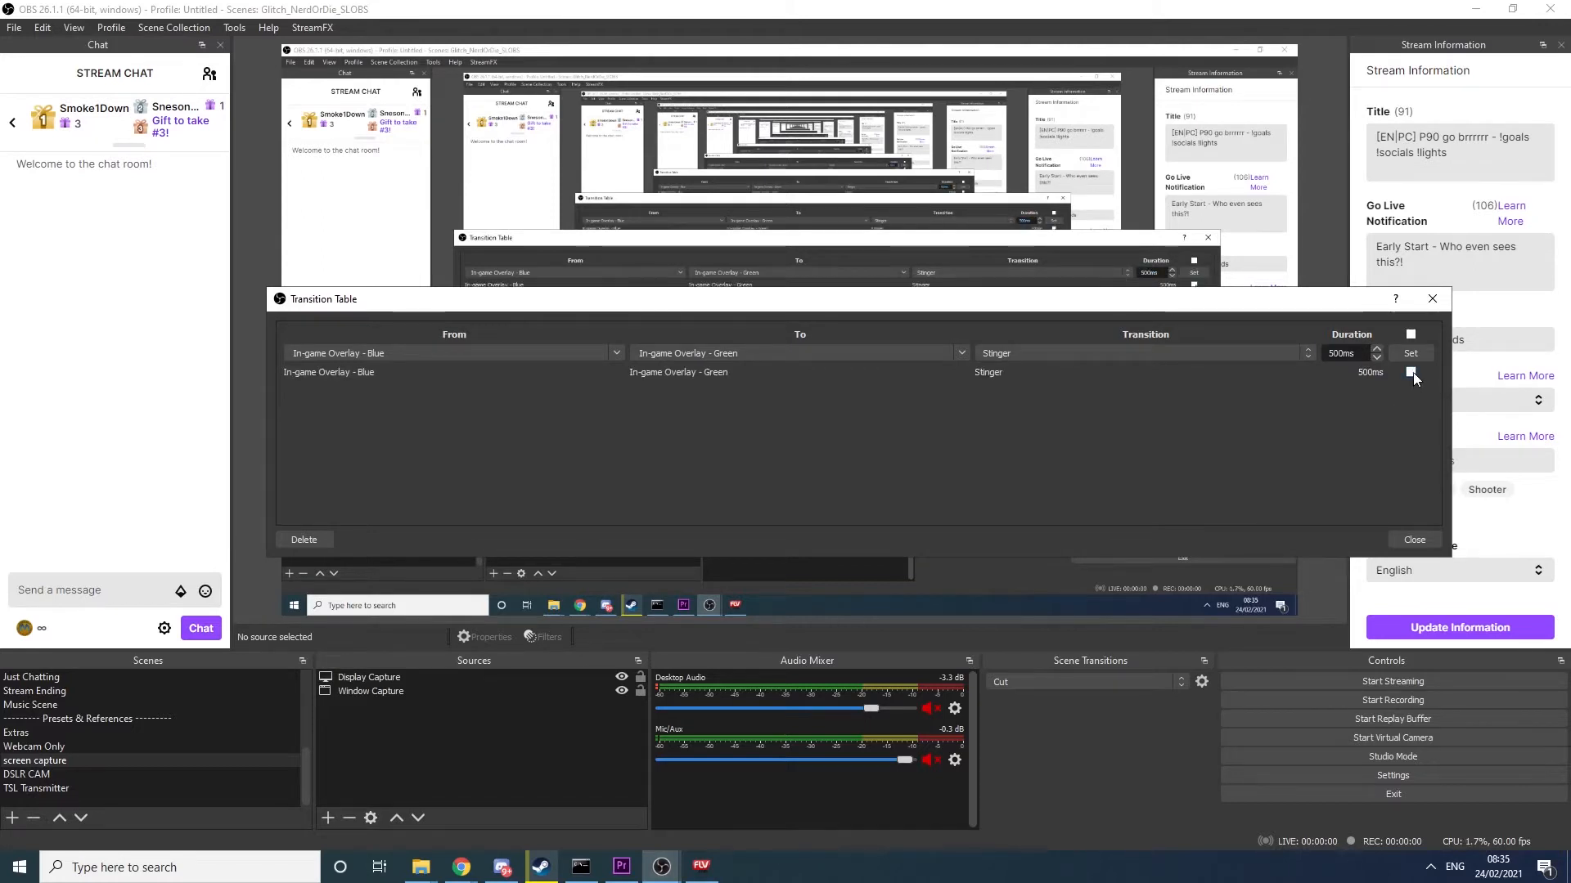
Step: Delete the Blue-to-Green Stinger entry, and reset the From and To scenes to blank before closing the table
left_click(315, 539)
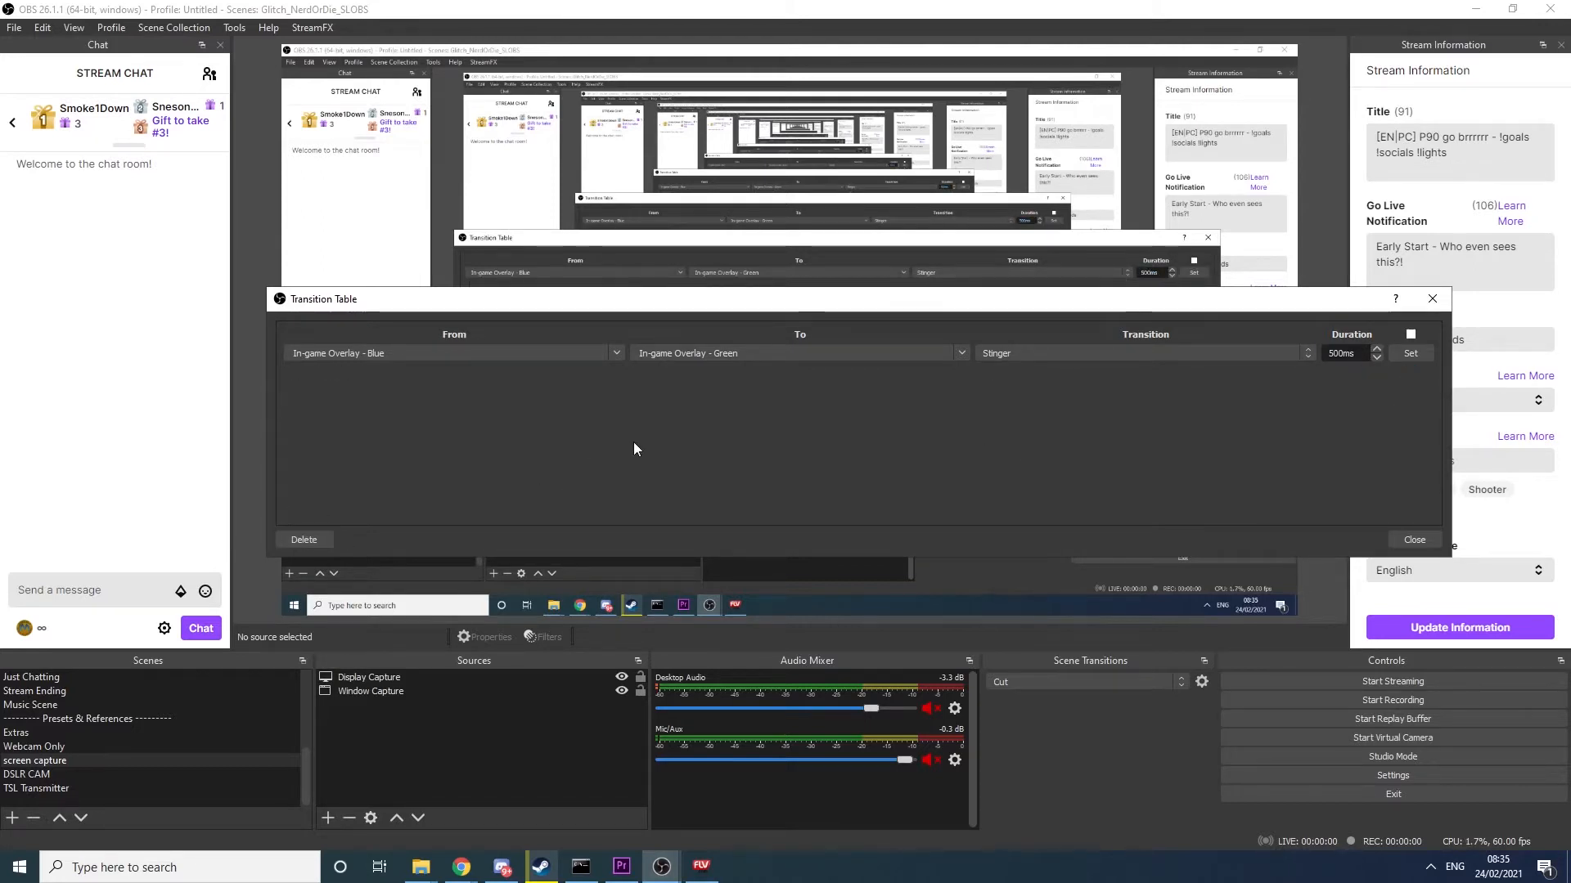
left_click(616, 354)
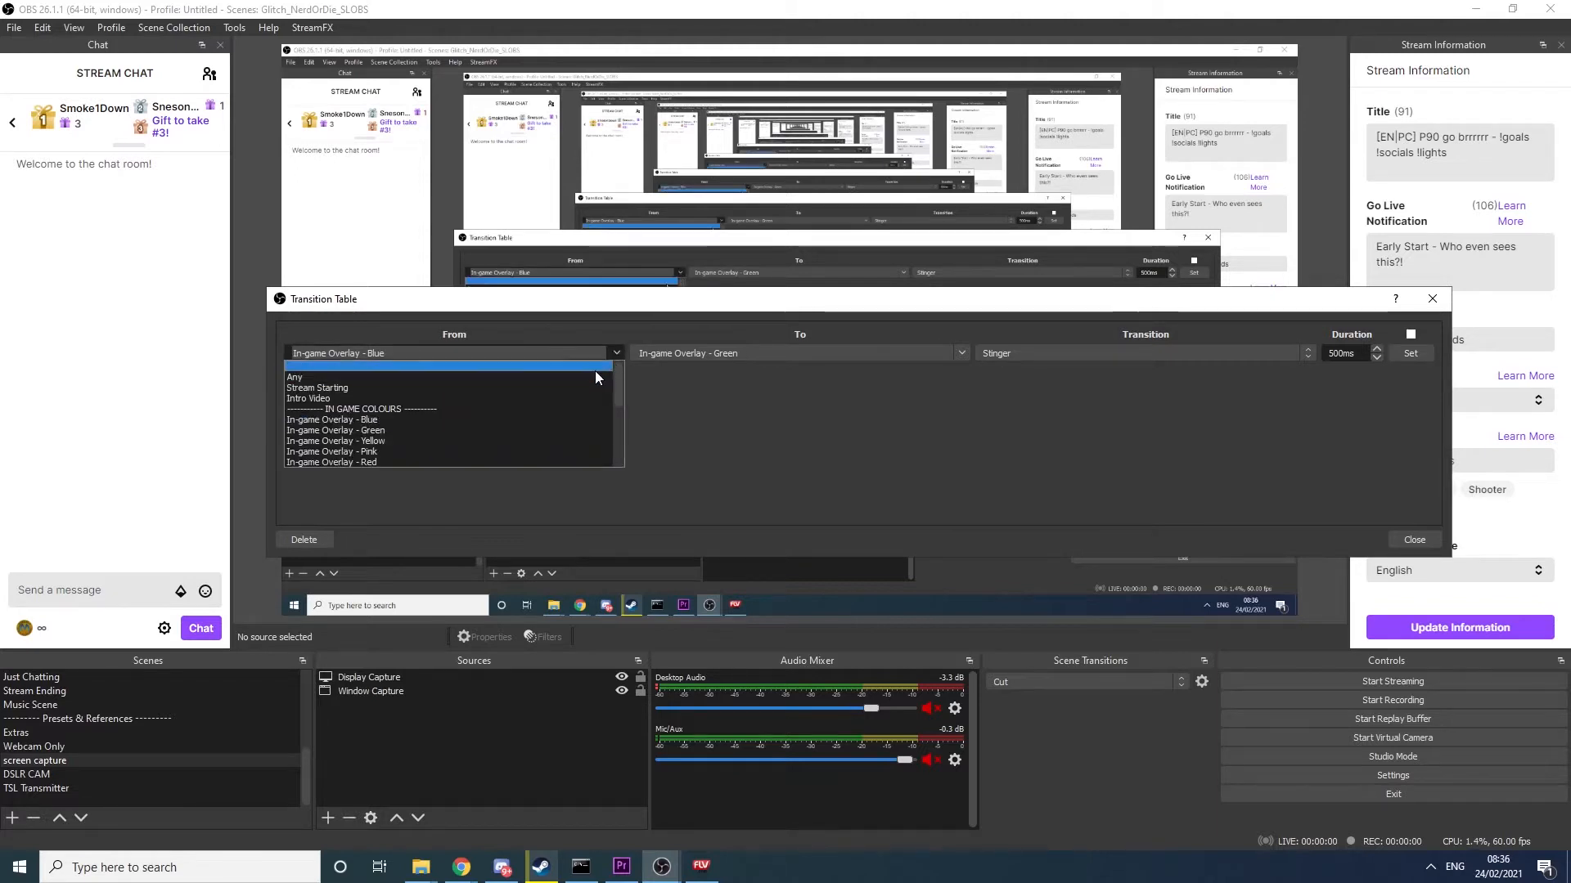
left_click(596, 370)
left_click(963, 355)
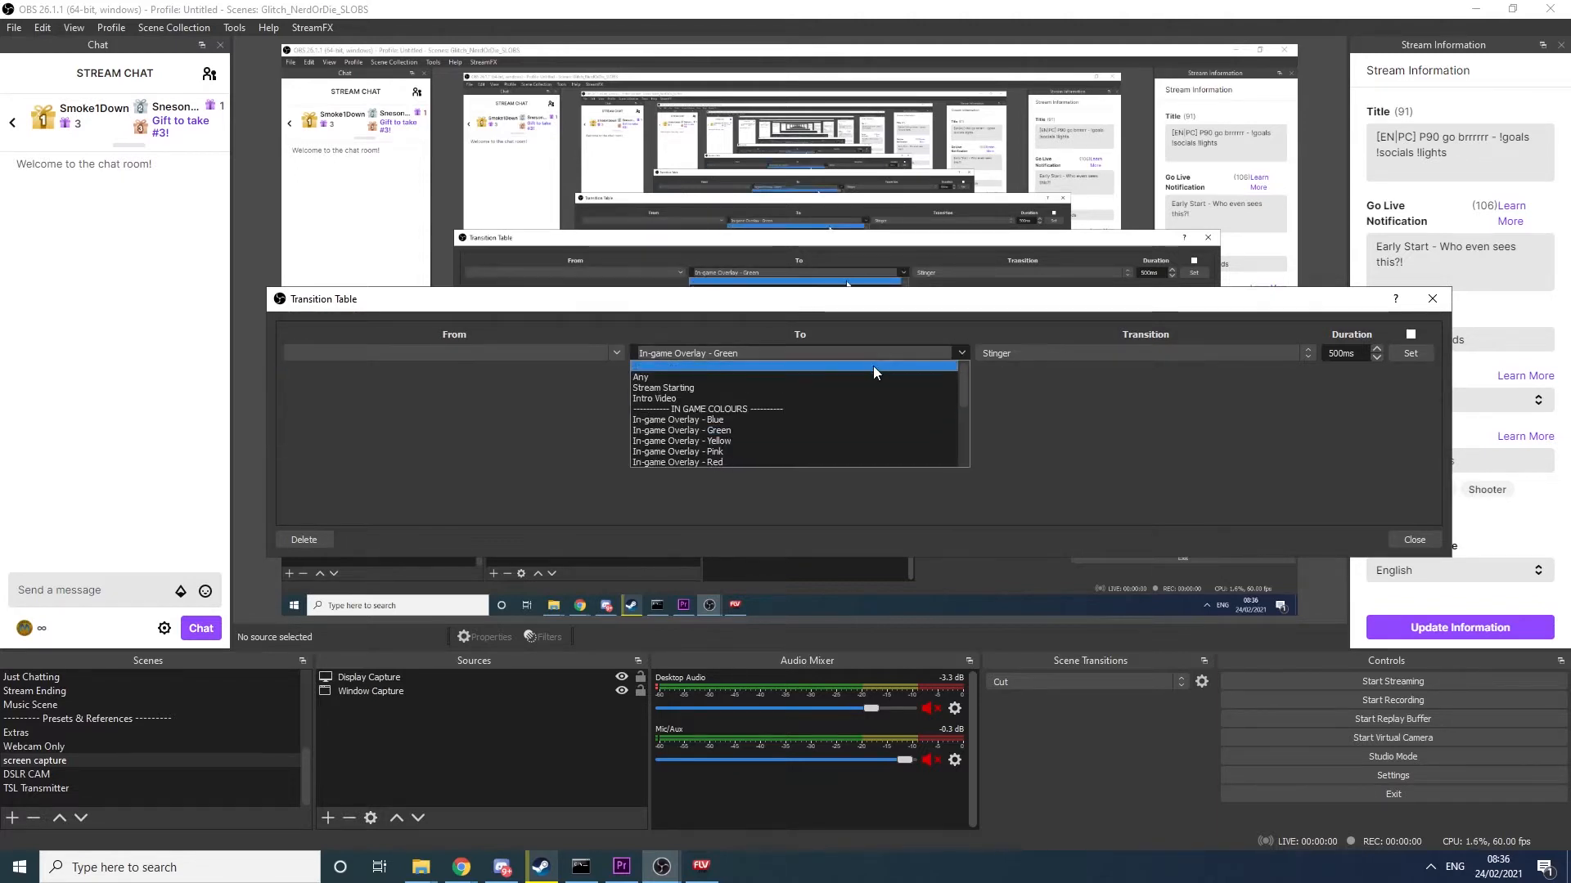
left_click(872, 366)
left_click(1410, 353)
left_click(1414, 540)
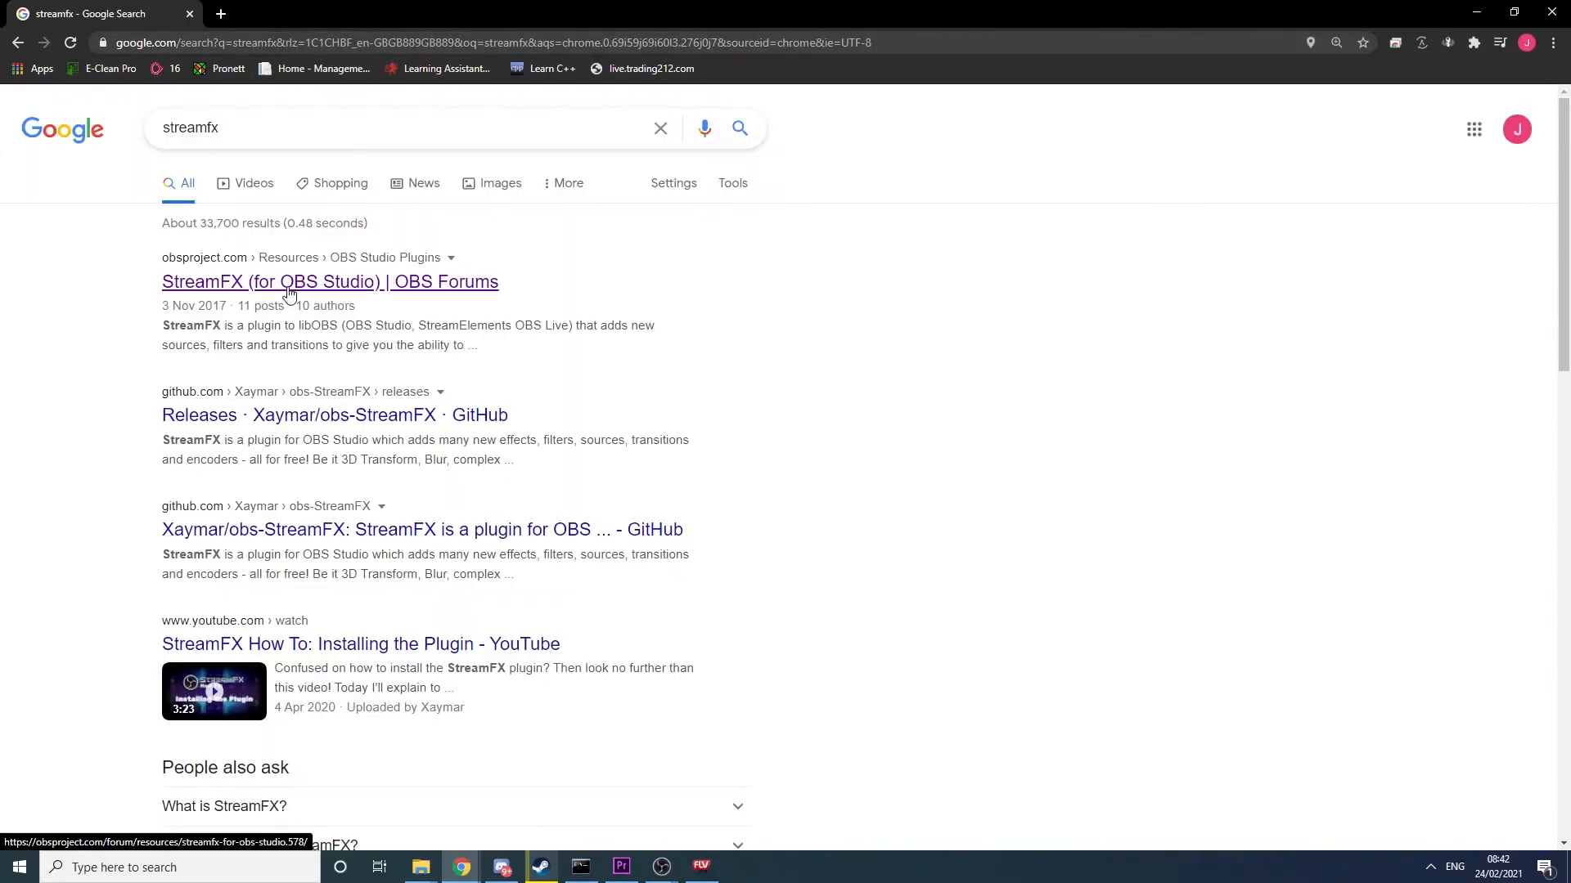
Step: In the browser, open the StreamFX page on OBS Forums and download streamfx-windows-2019-0.10.0.0b1-gafc09620.exe from its release assets
left_click(288, 283)
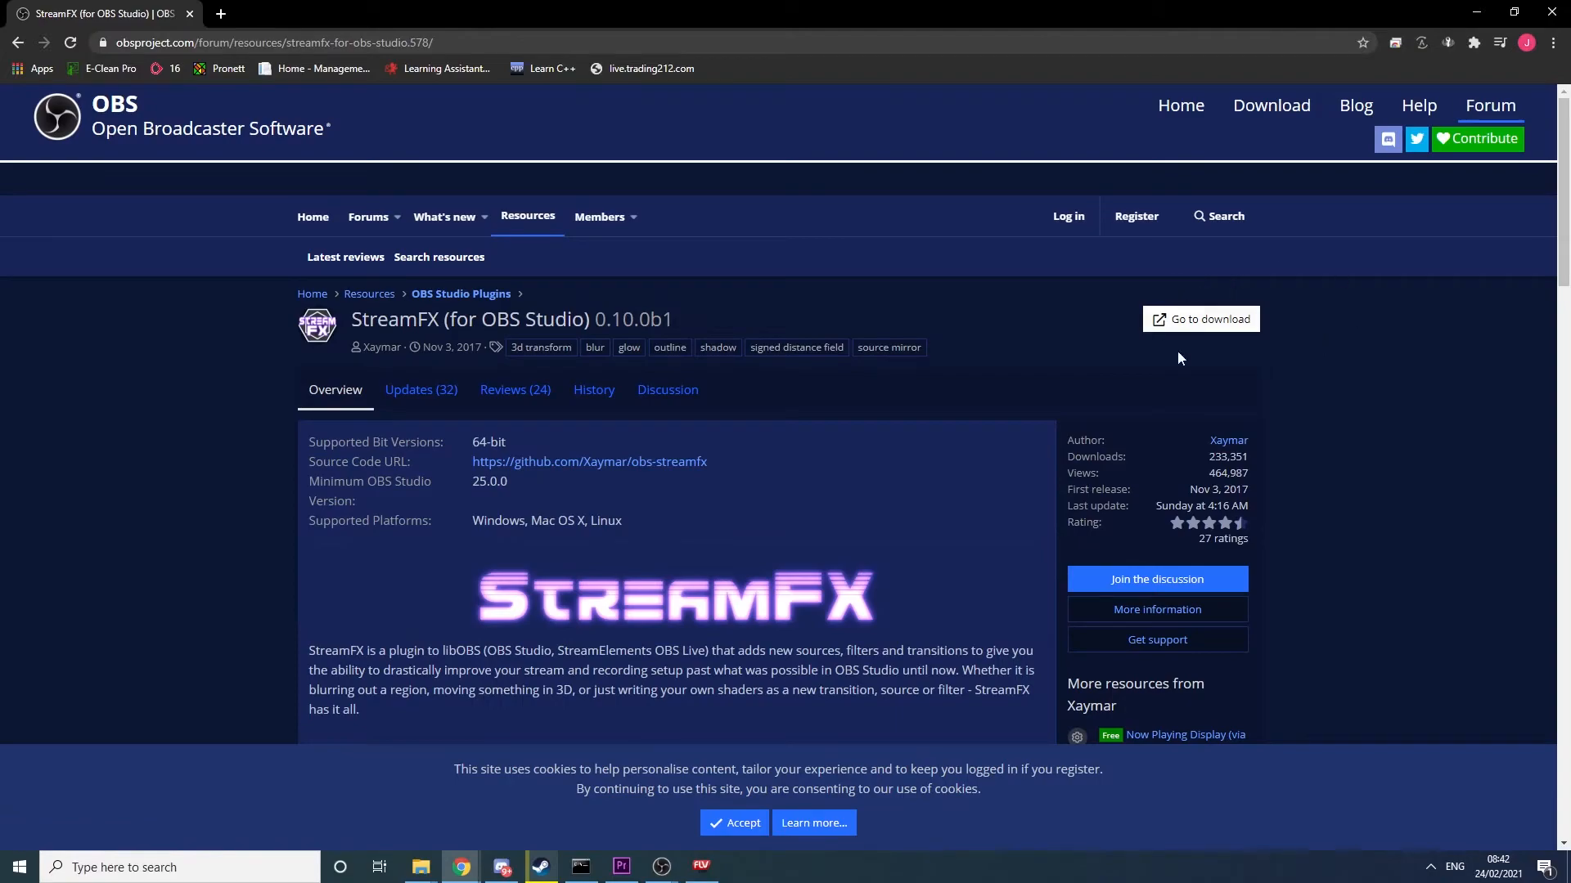
left_click(1224, 321)
scroll(924, 499, "down", 5)
scroll(938, 520, "down", 12)
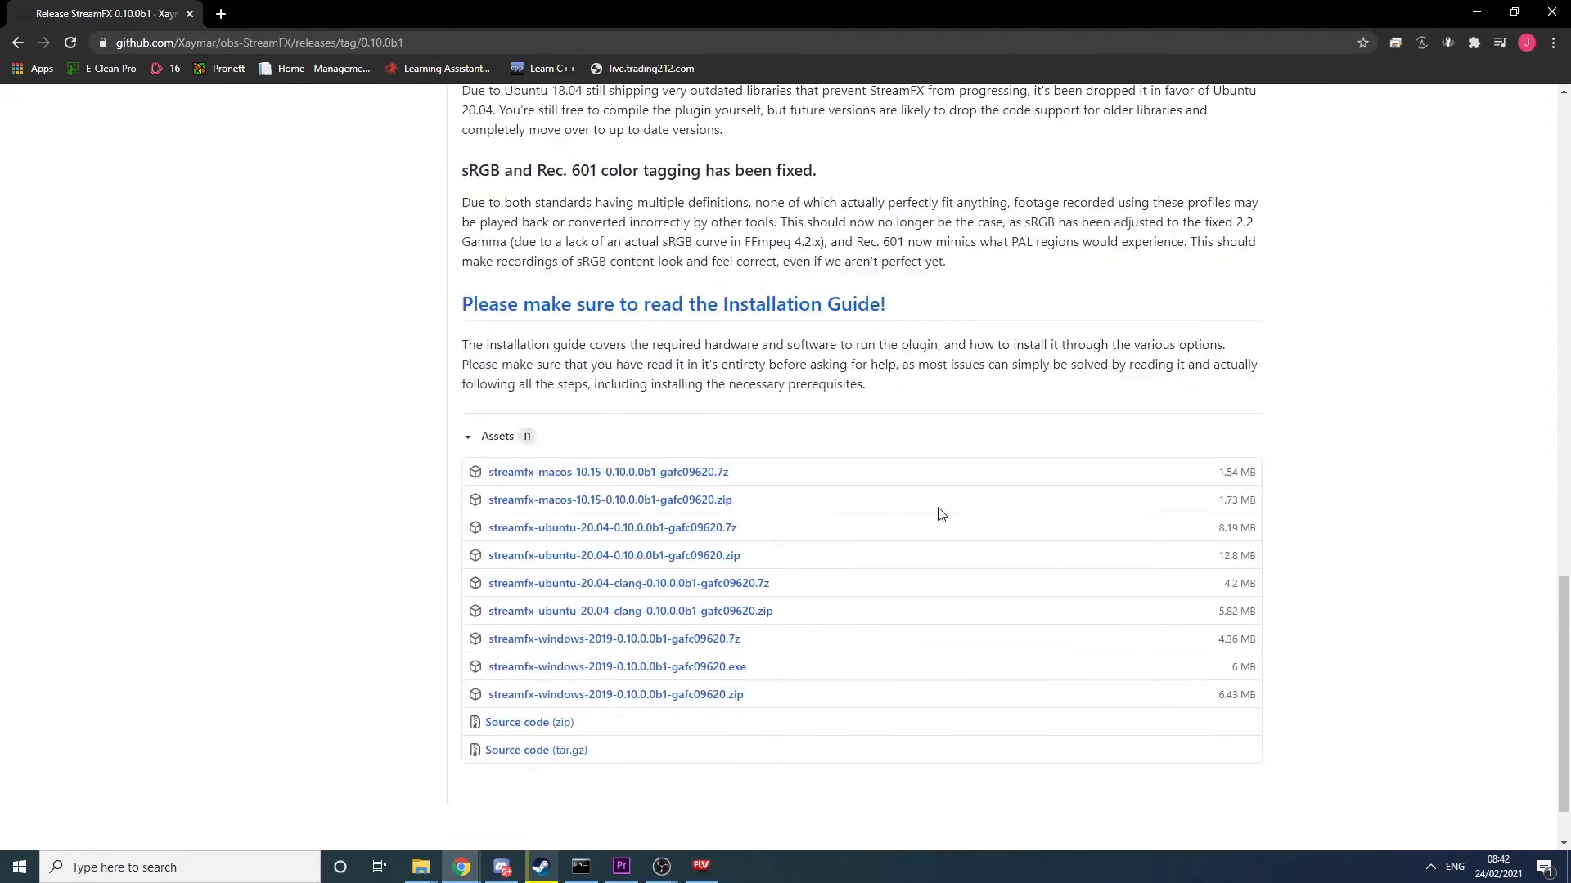
left_click_drag(725, 670, 489, 664)
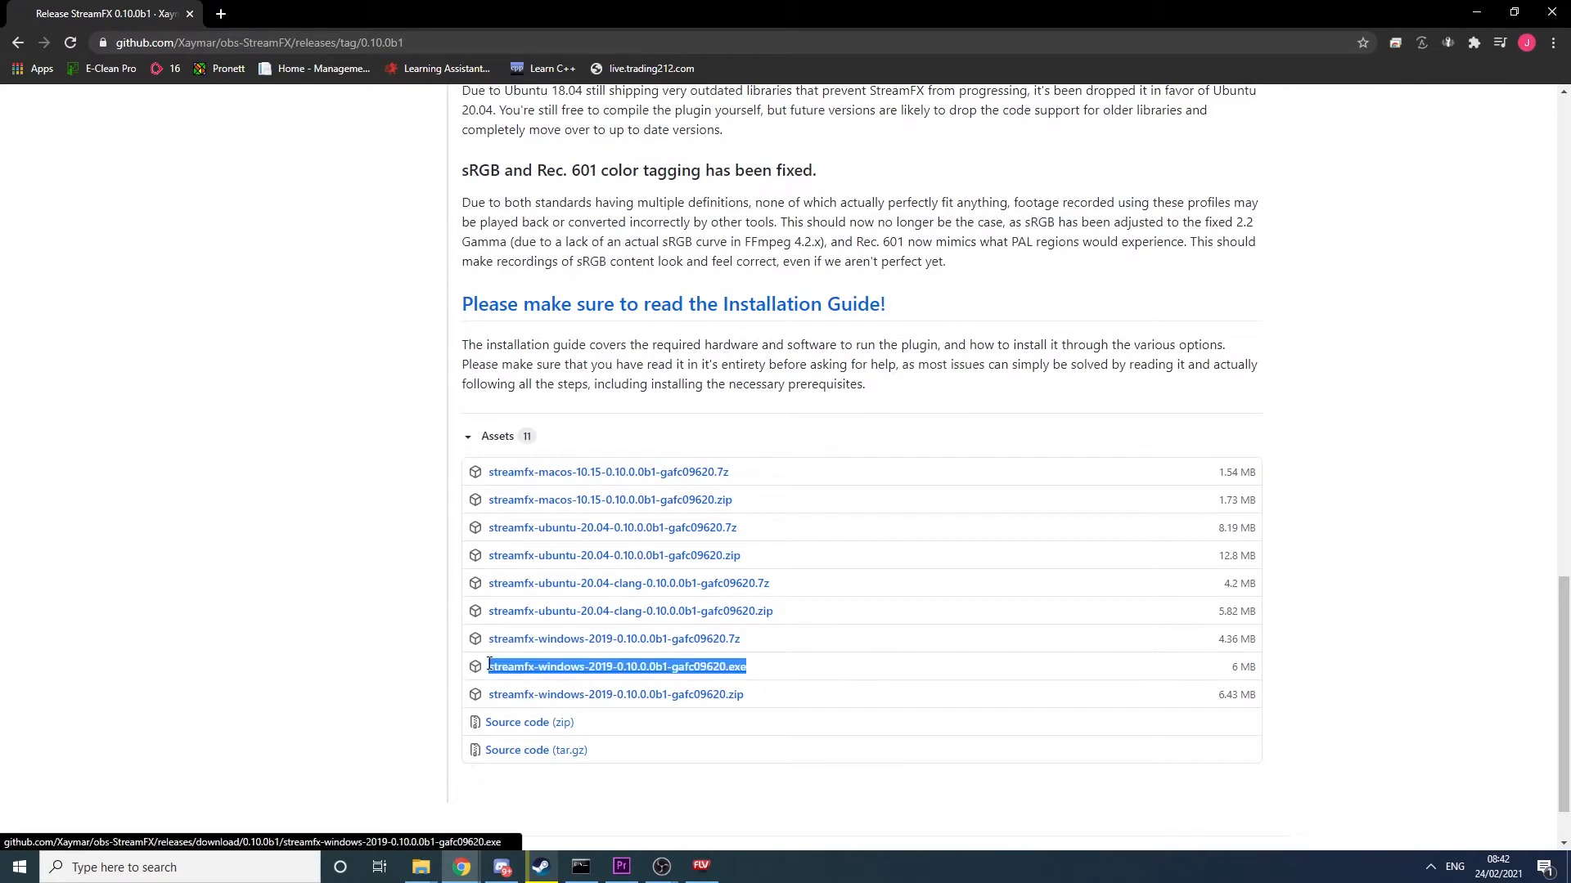
left_click_drag(664, 665, 518, 655)
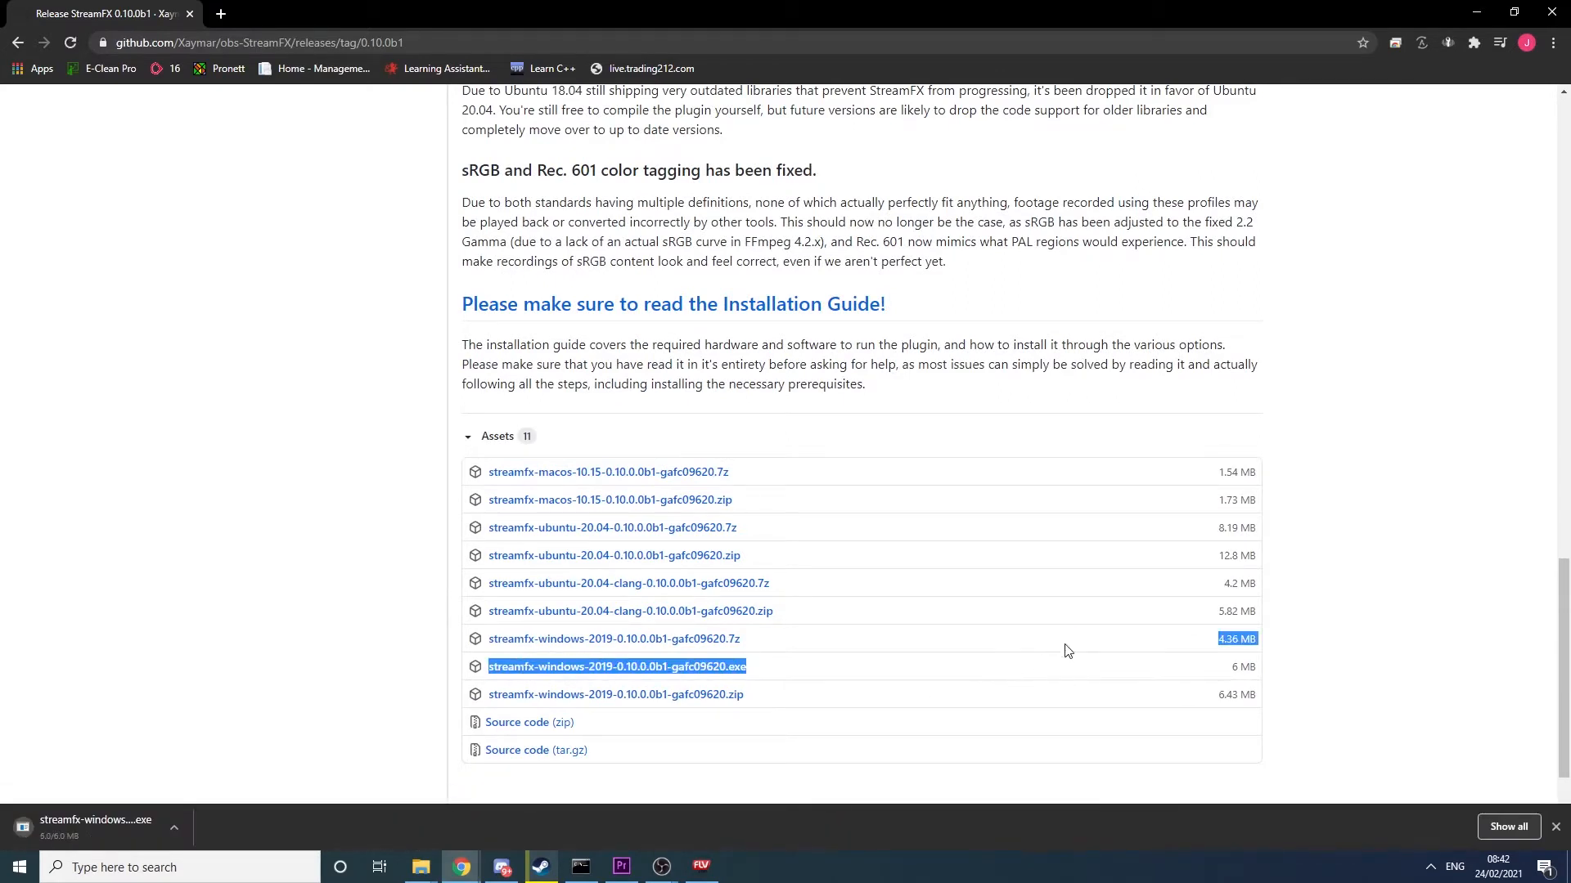
left_click(1051, 693)
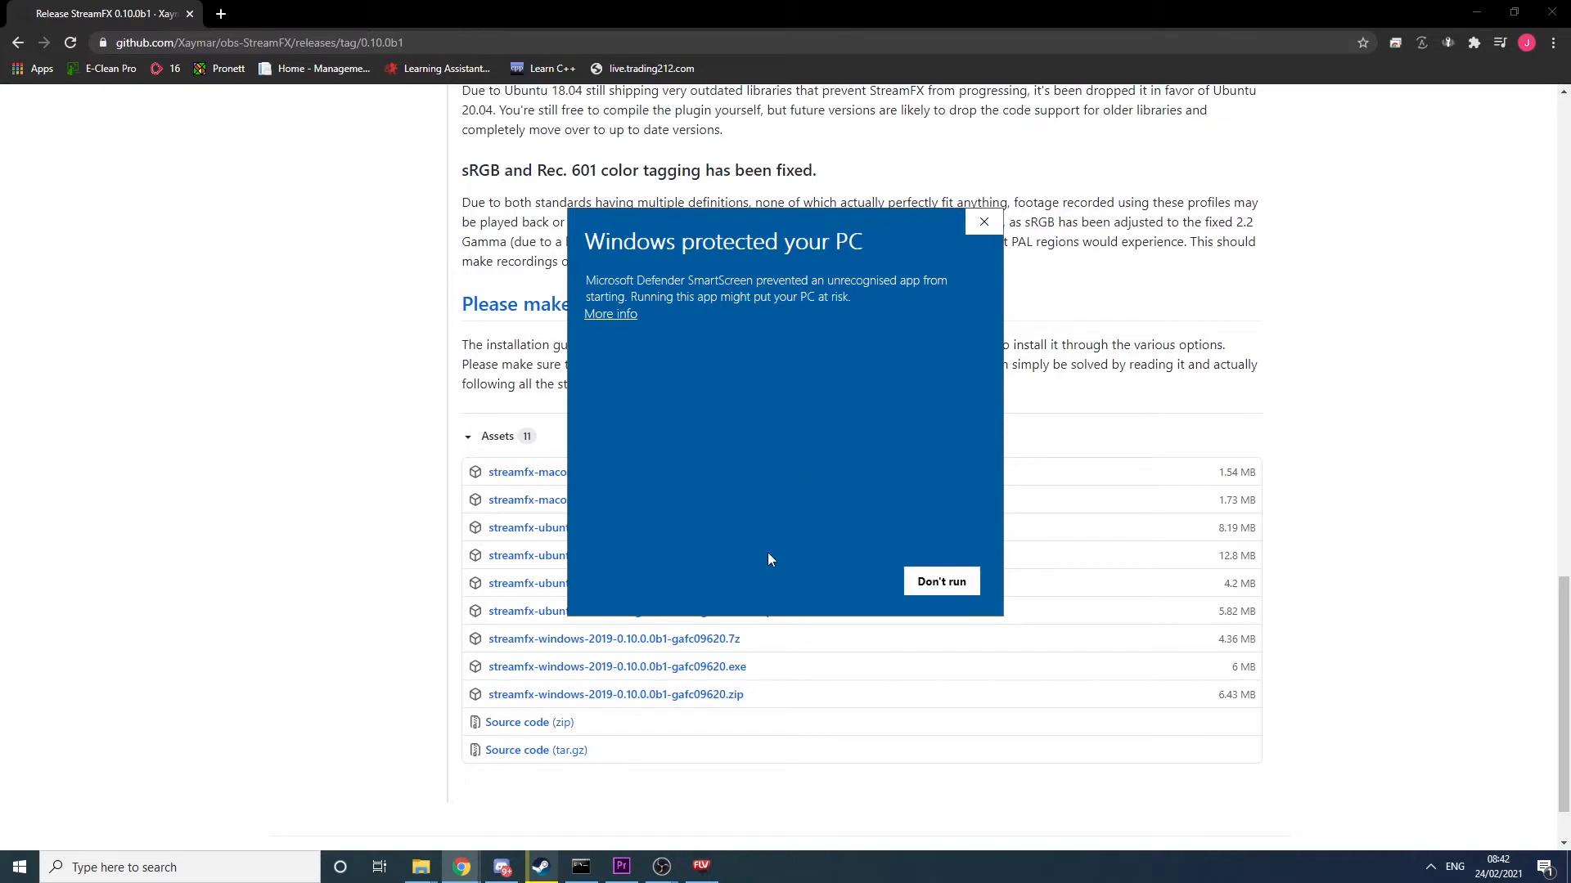
Step: Allow the StreamFX installer to run despite the SmartScreen block and go through its setup
left_click(596, 319)
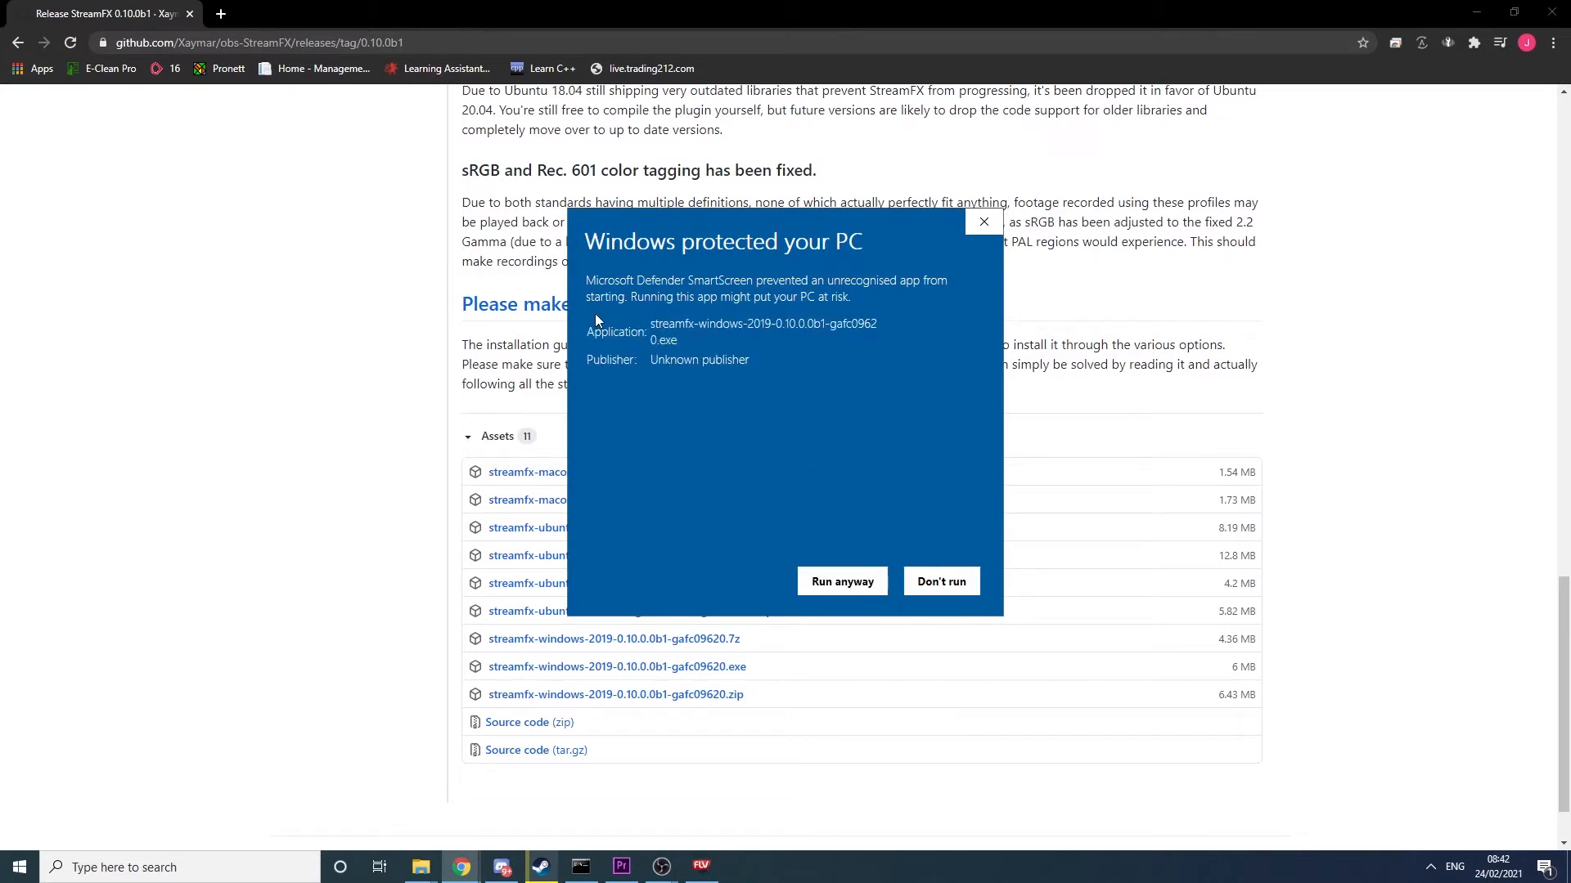
left_click(834, 576)
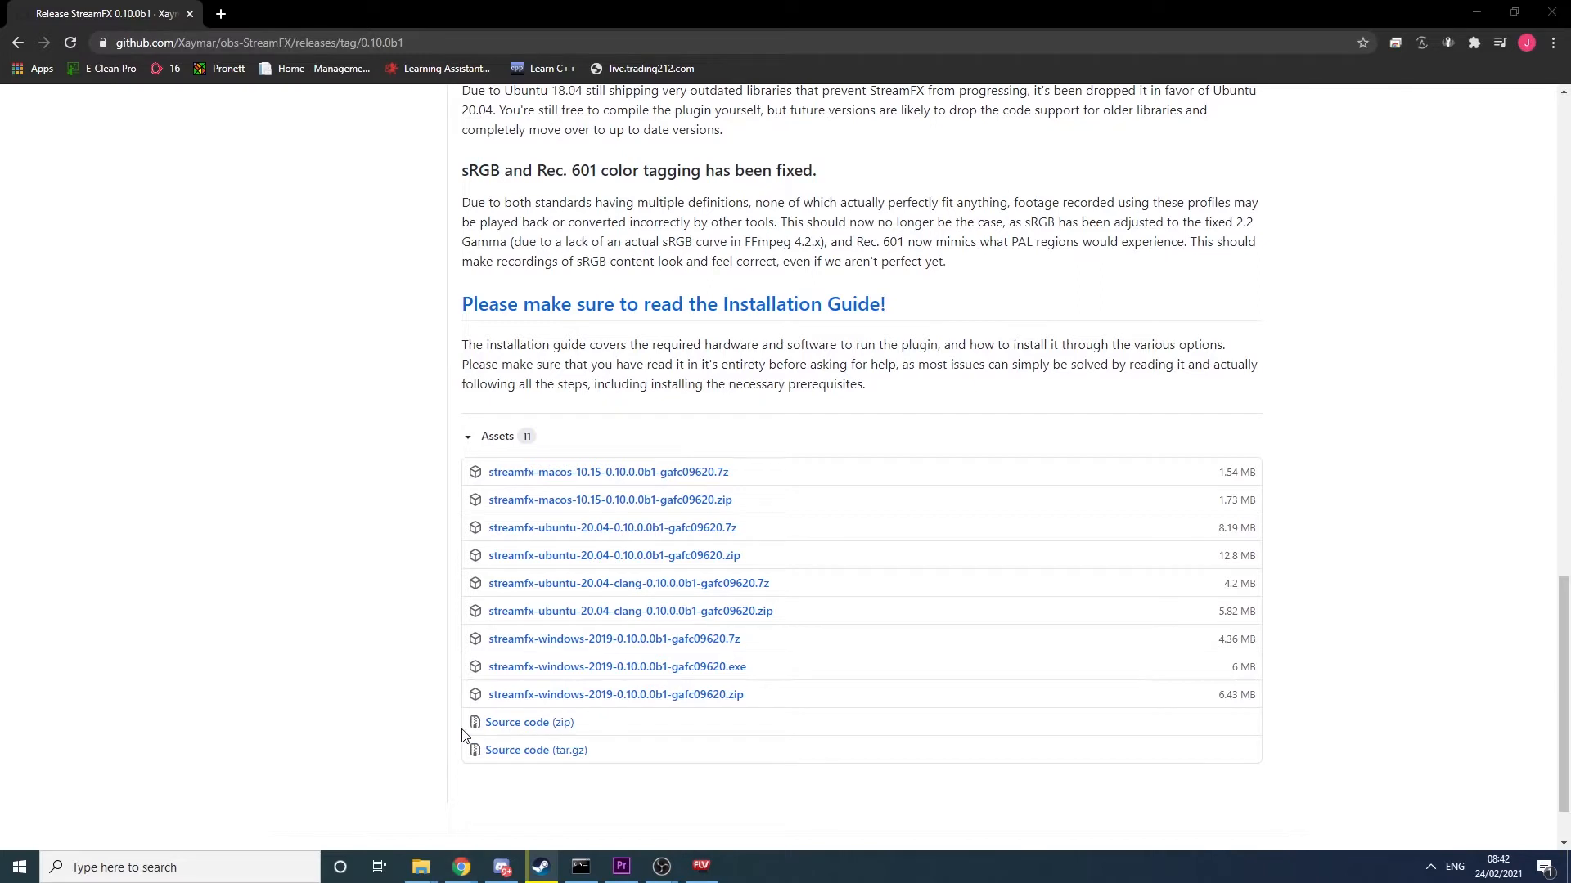
left_click(642, 545)
left_click(917, 594)
left_click(919, 594)
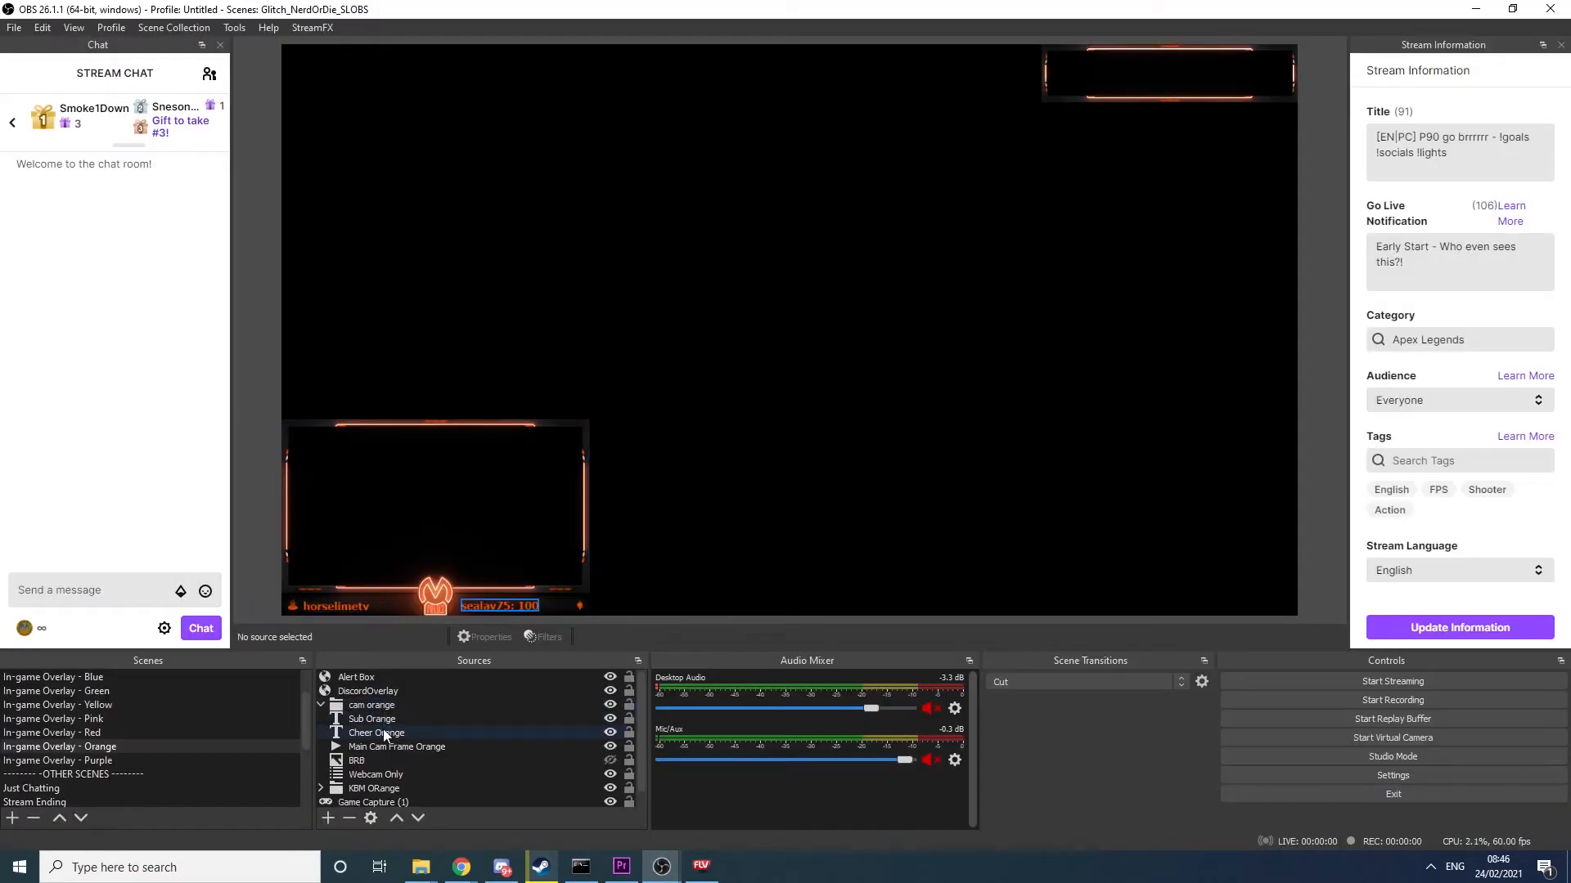
Step: In OBS, open the filters of the Main Cam Frame Orange source in the orange in-game overlay scene
left_click(380, 747)
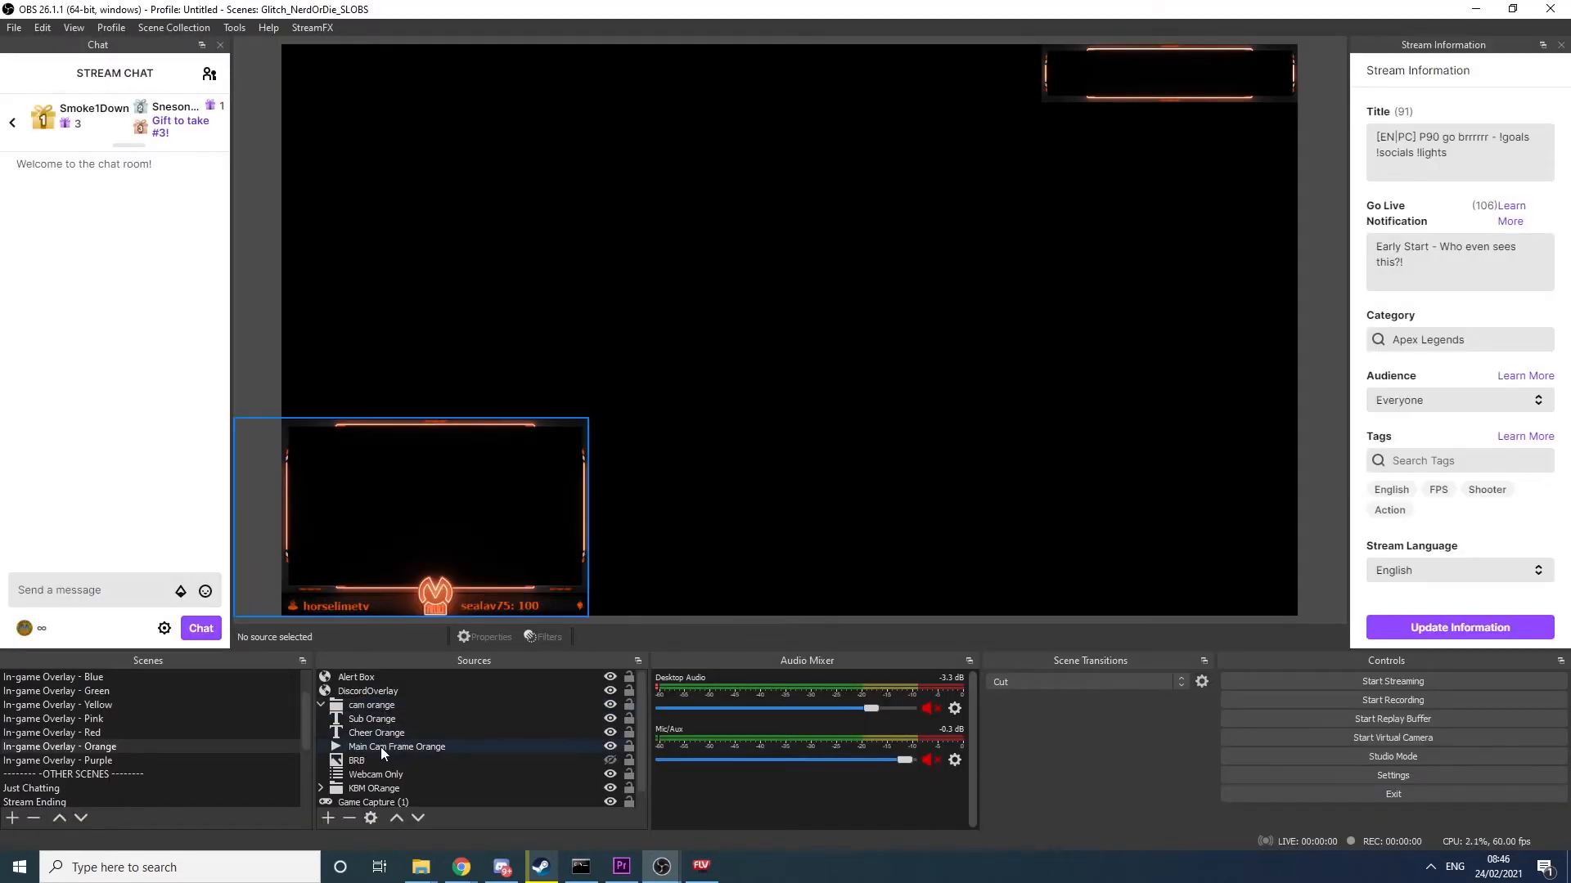
right_click(381, 749)
left_click(453, 731)
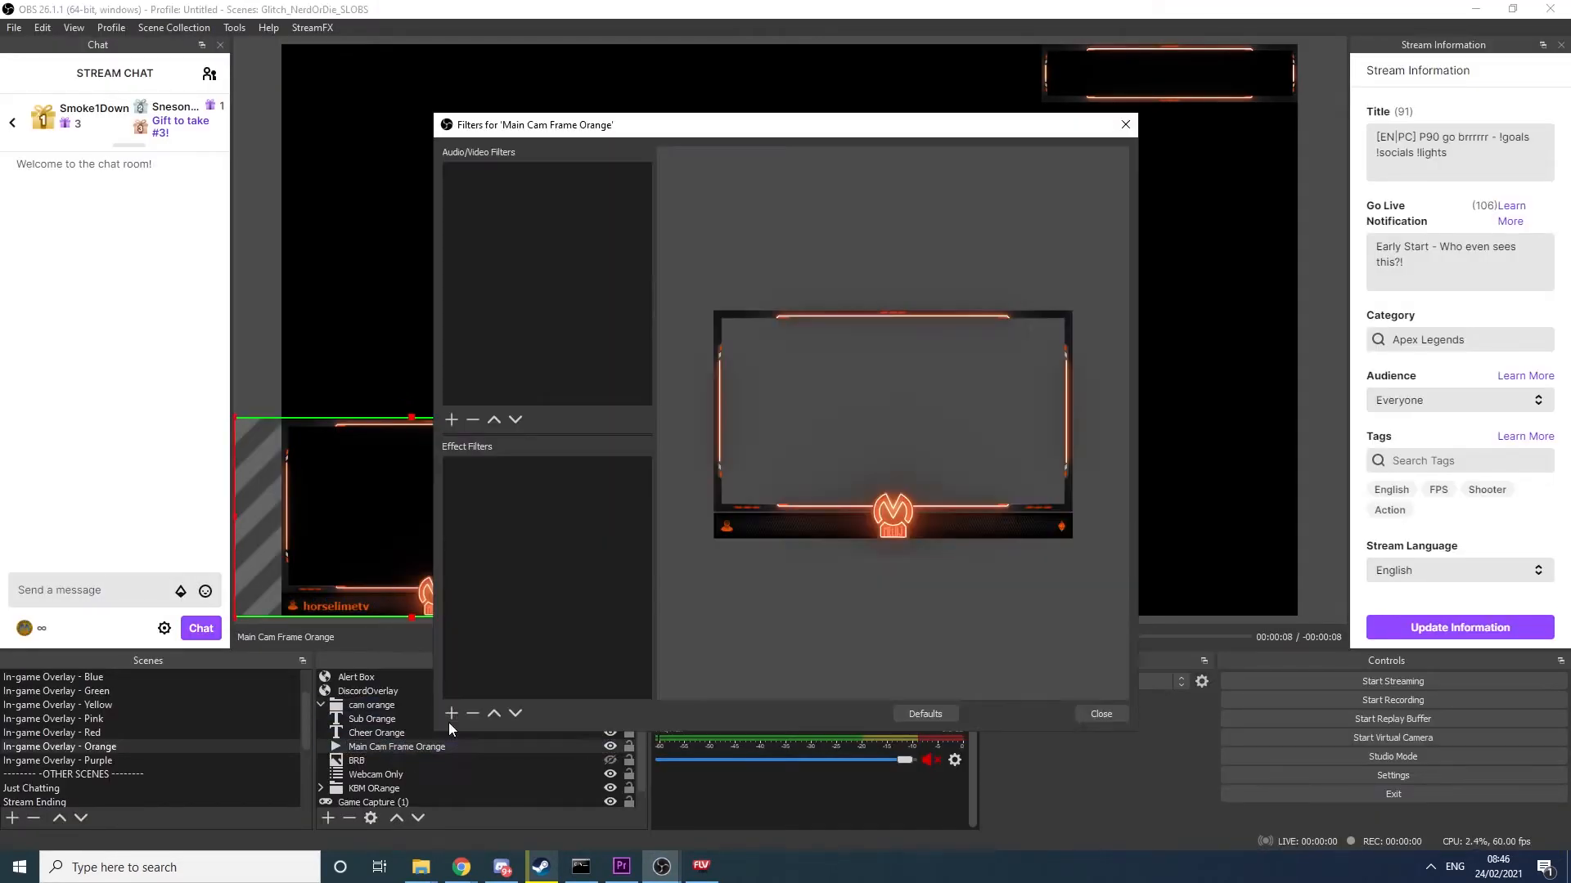
Step: Add a Blur effect filter to the orange camera frame and try out its size setting
right_click(527, 567)
mouse_move(548, 581)
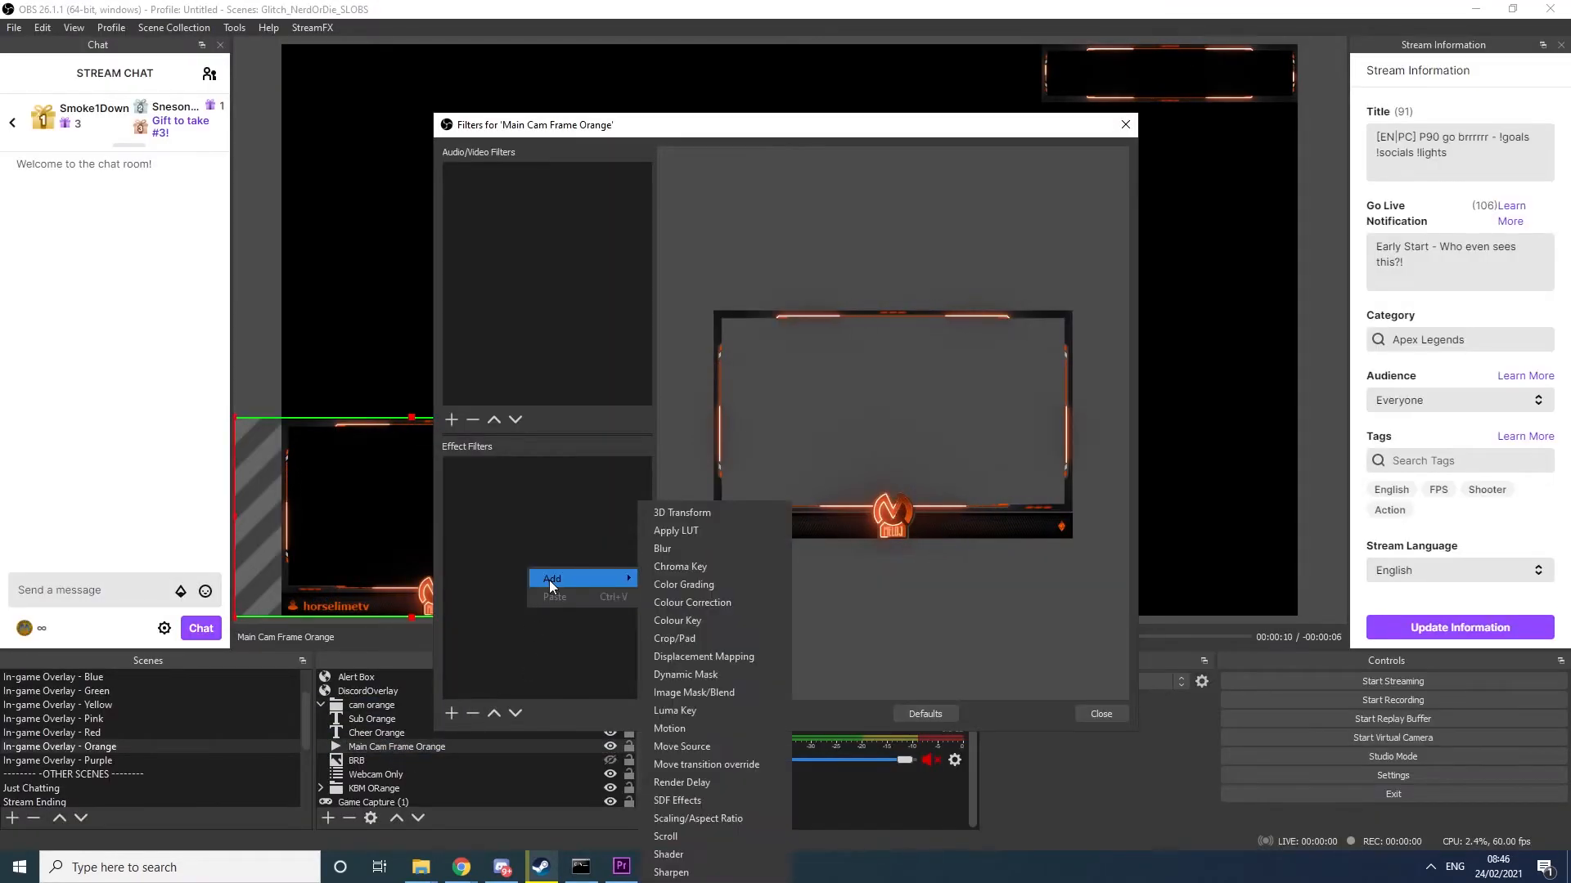
left_click(704, 533)
left_click(753, 458)
left_click_drag(709, 125, 1027, 119)
left_click_drag(1047, 537, 949, 522)
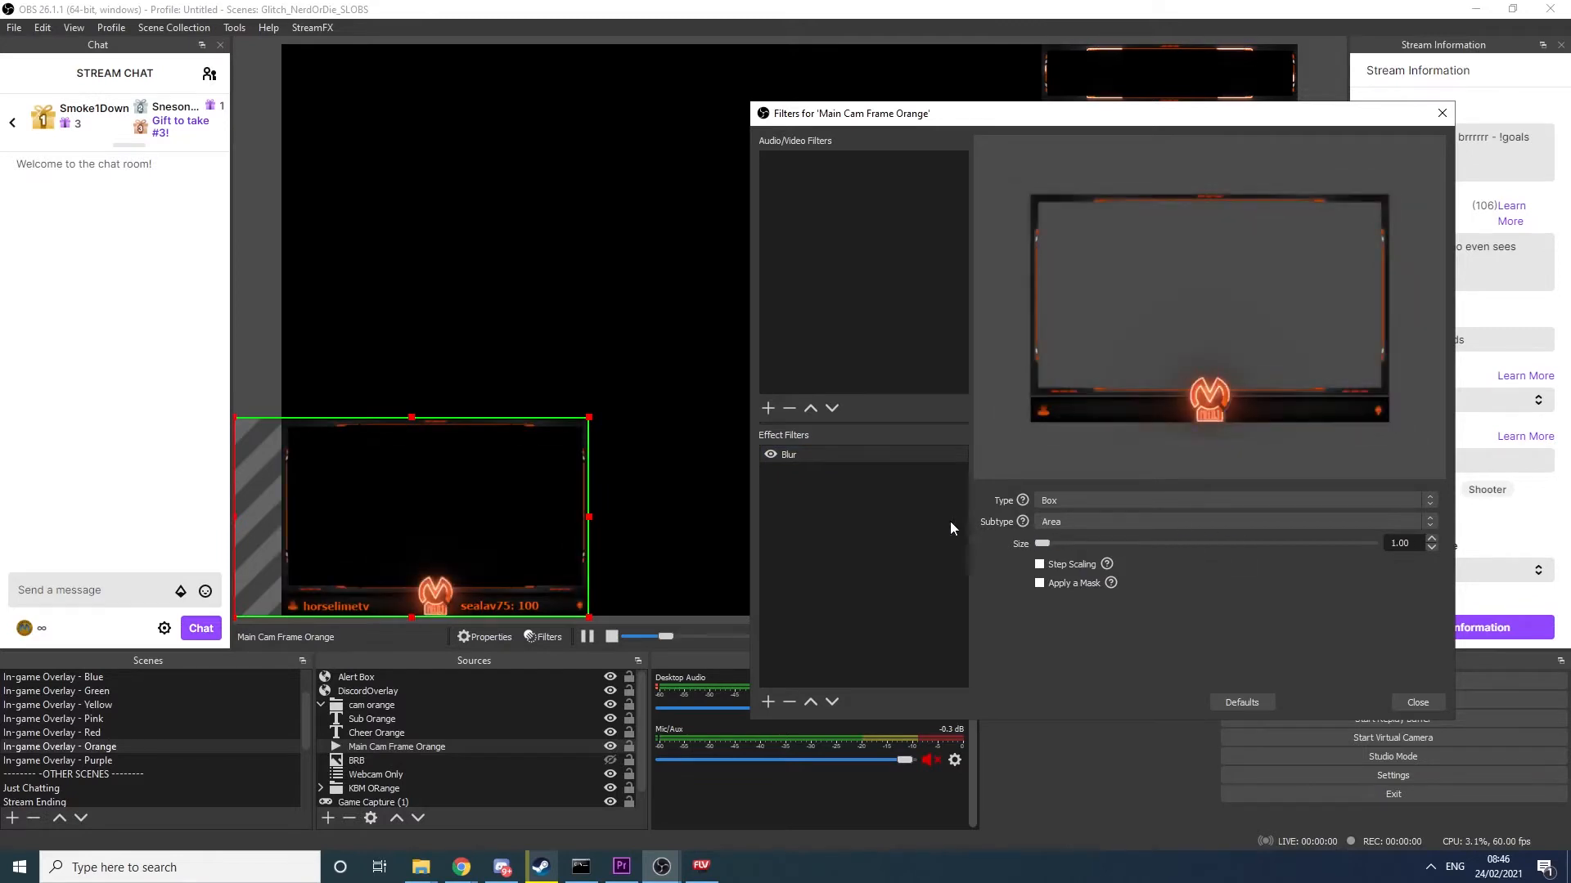
Step: Remove the Blur filter from the orange camera frame
right_click(798, 455)
left_click(842, 532)
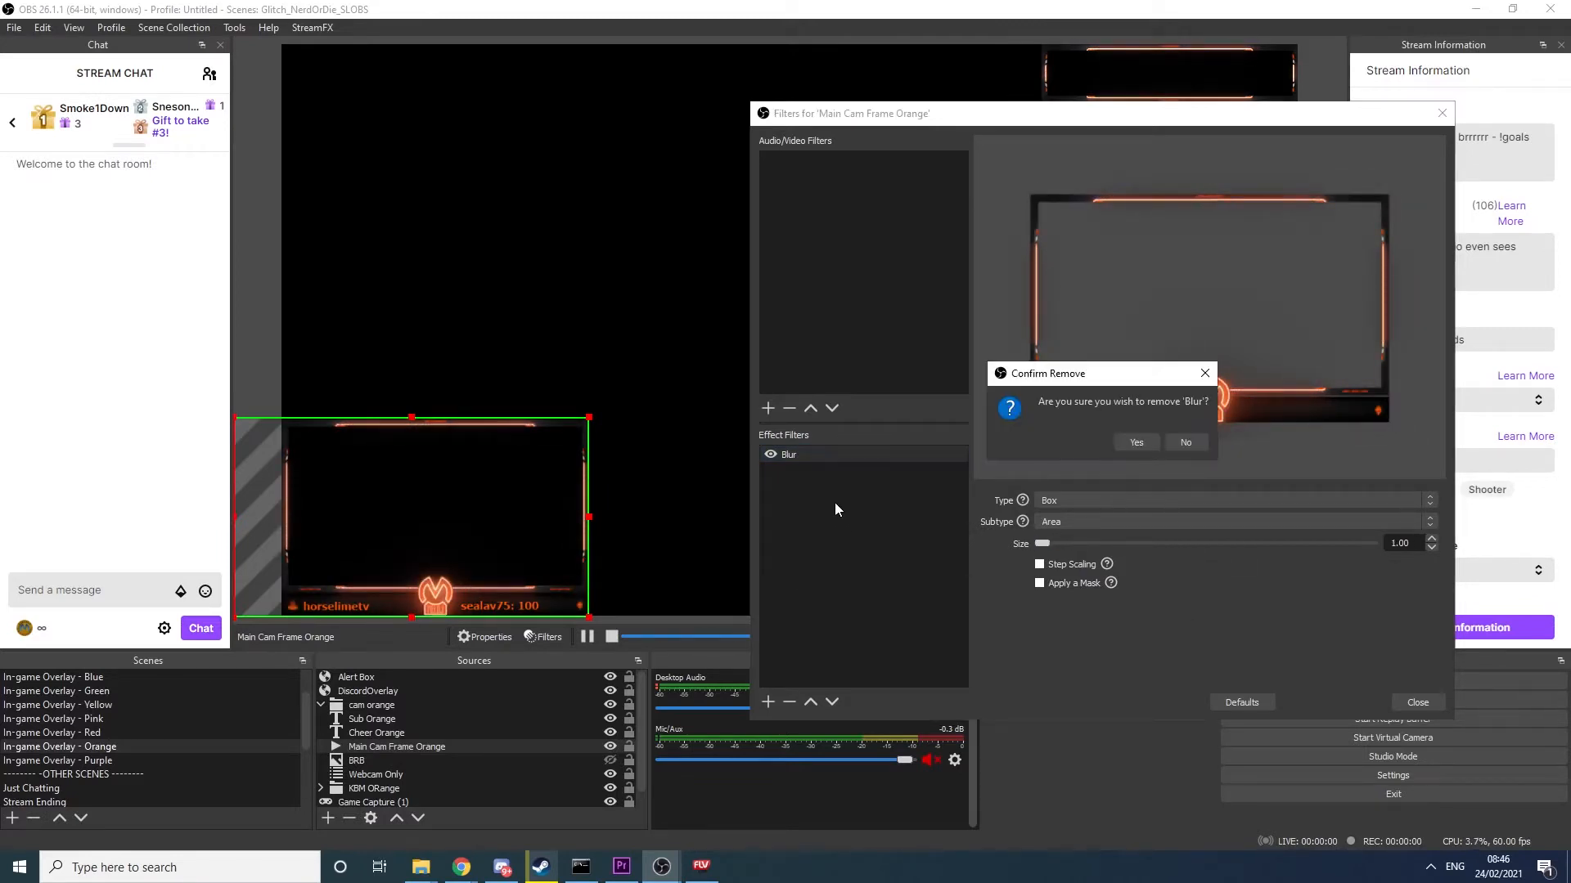
left_click(1135, 442)
Step: Add a 3D Transform effect filter to the orange camera frame, keeping the suggested name
mouse_move(897, 510)
left_click(1004, 507)
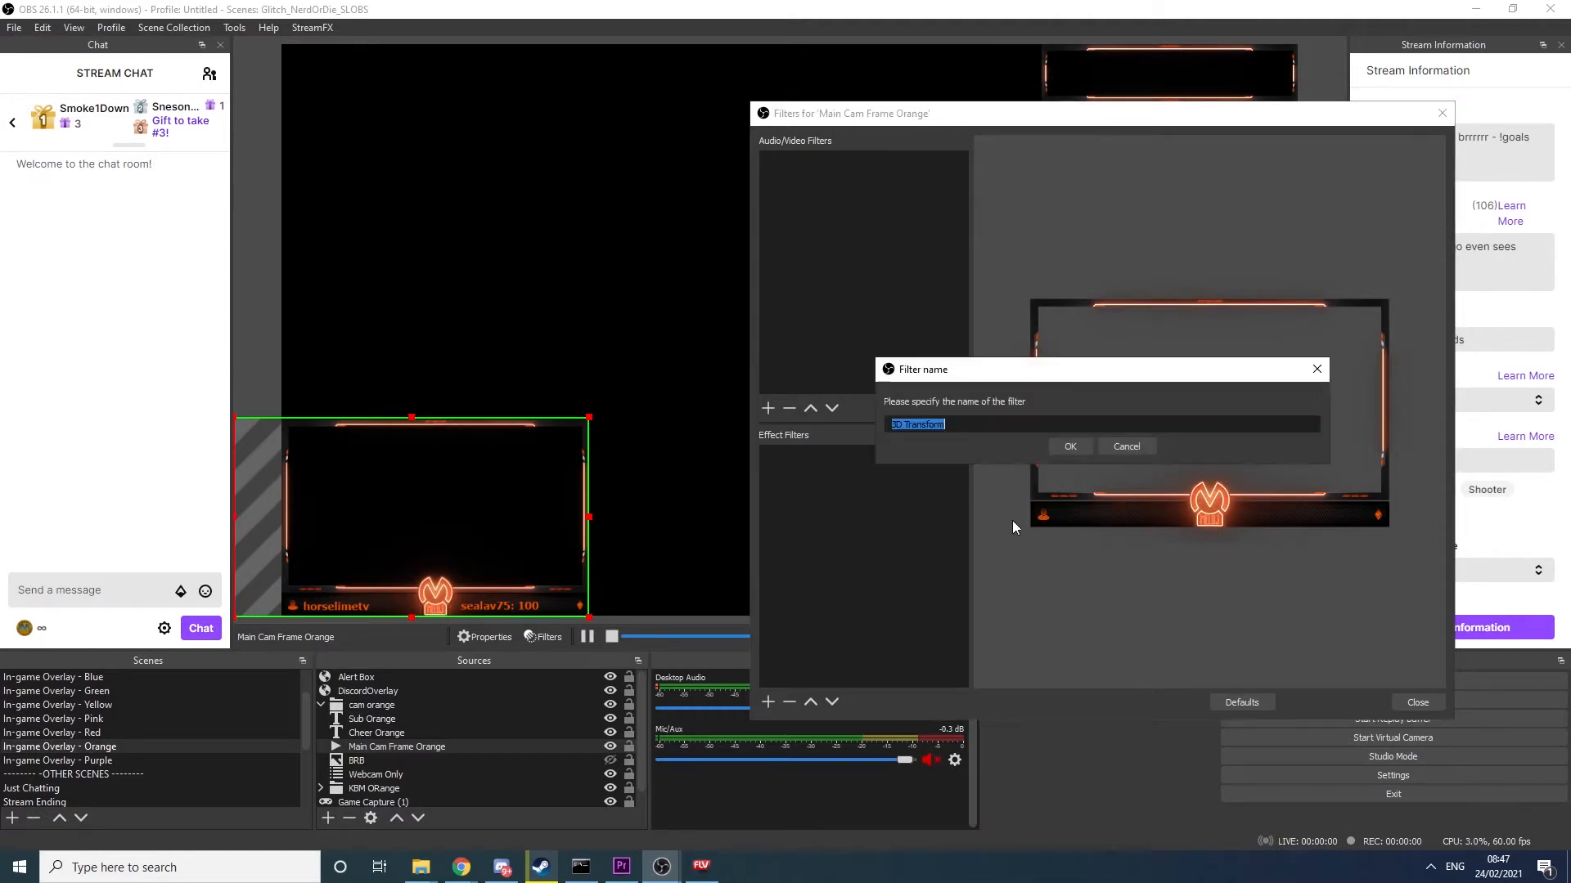
left_click(1088, 449)
Step: Try out the rotation settings of the 3D Transform filter on the orange camera frame and reset them to defaults
mouse_move(1180, 642)
left_mouse_down()
mouse_move(1129, 643)
mouse_move(1179, 643)
left_mouse_up()
left_click(1235, 701)
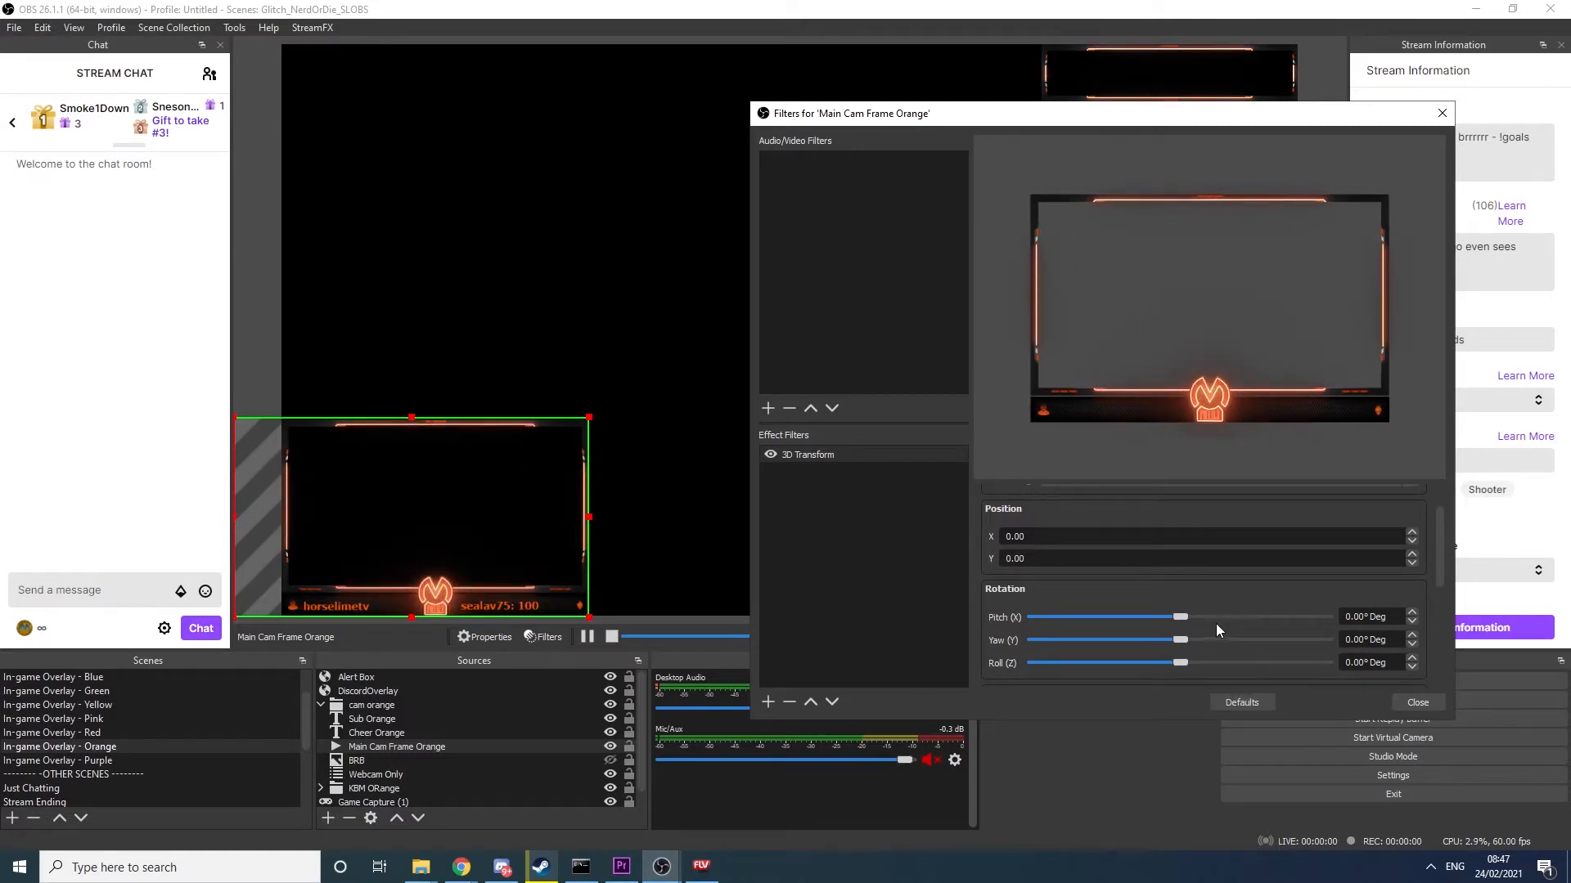
mouse_move(1185, 620)
left_mouse_down()
mouse_move(1215, 621)
mouse_move(1121, 609)
mouse_move(1191, 621)
left_mouse_up()
left_click(1220, 701)
scroll(1227, 655, "down", 1)
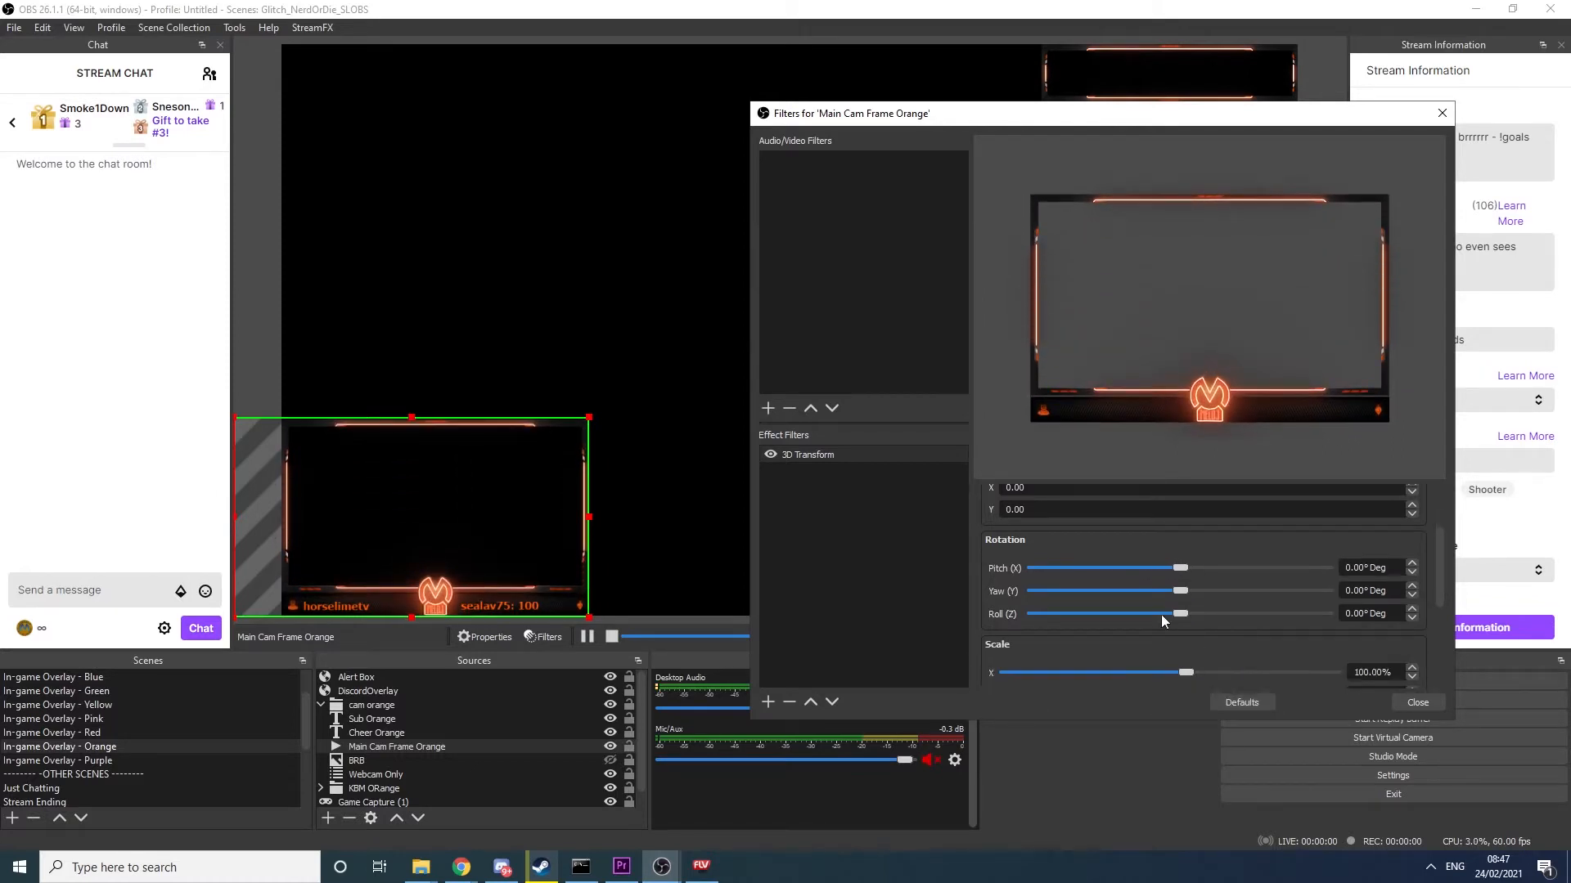
Step: Remove the 3D Transform filter from the orange camera frame
right_click(854, 458)
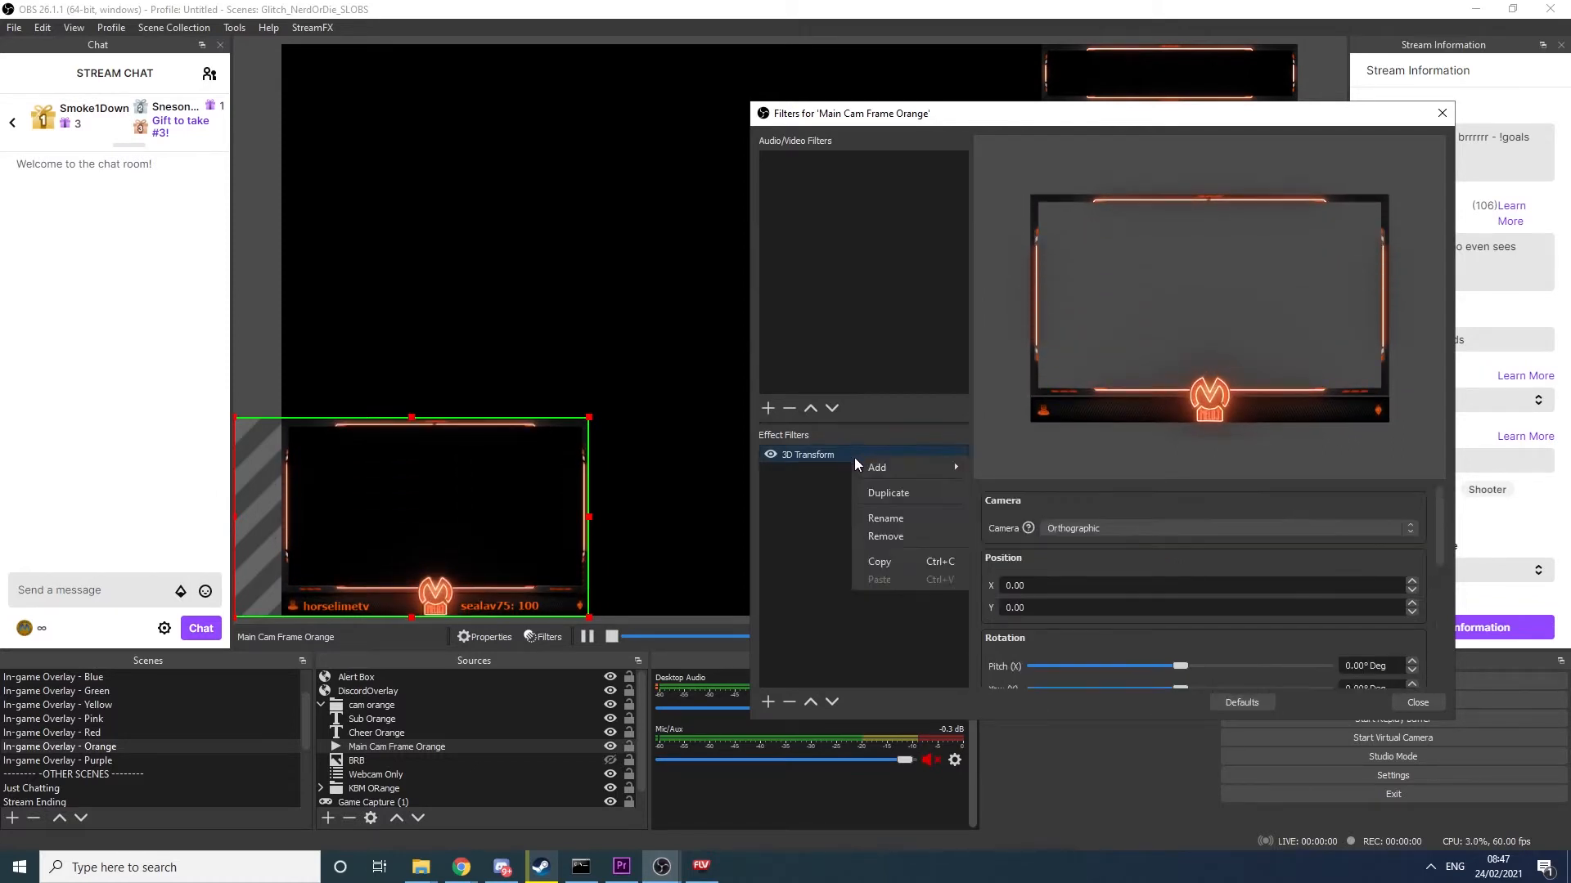
left_click(896, 524)
left_click(1152, 440)
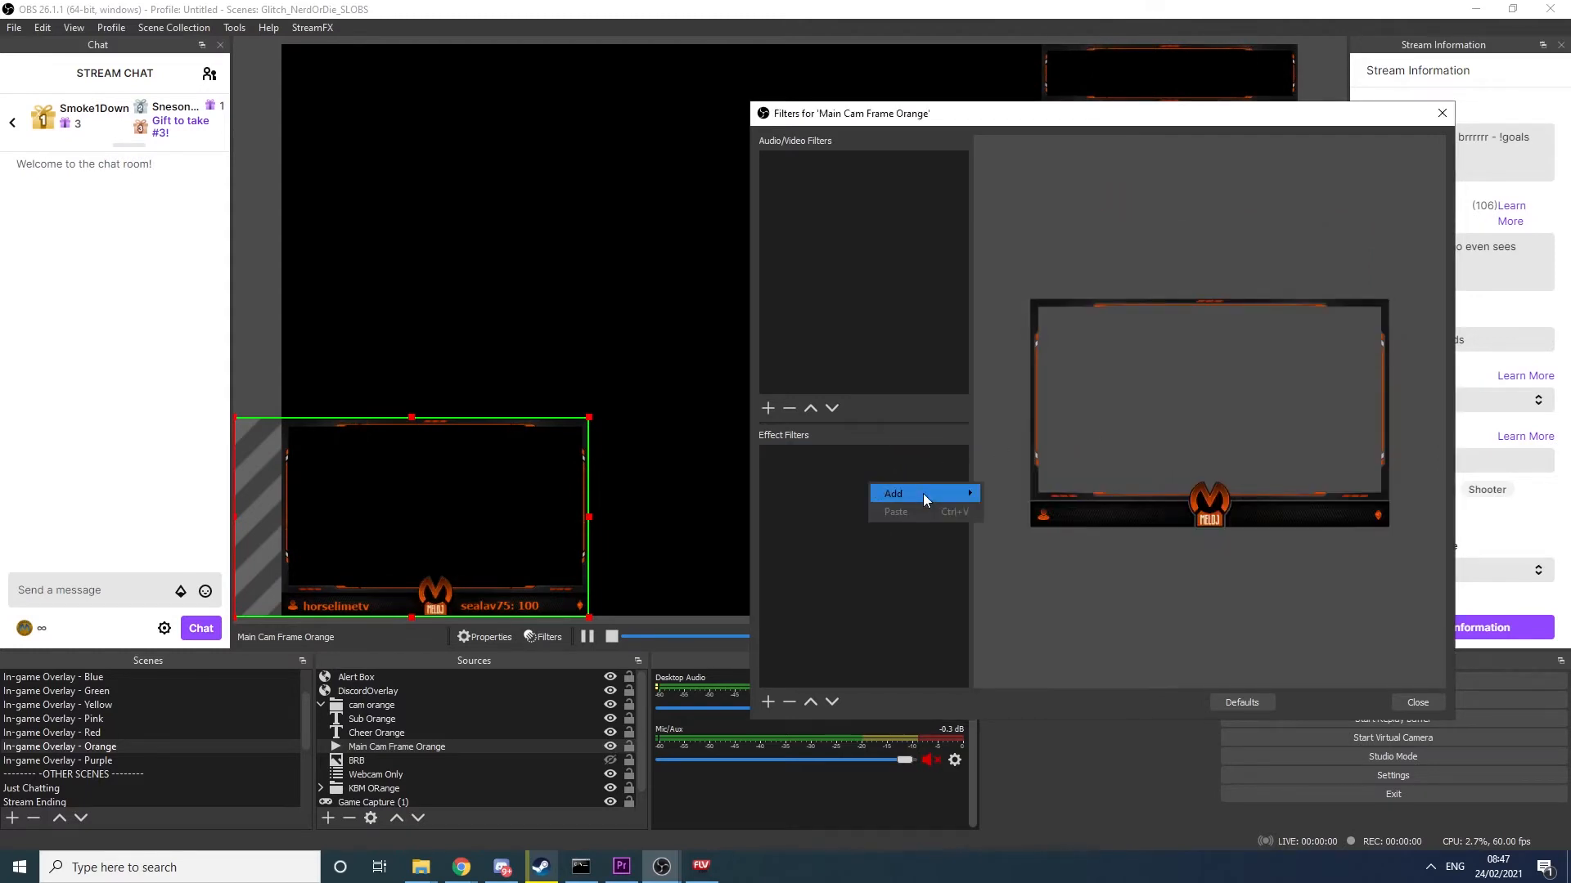
Step: Add an SDF Effects filter to the orange camera frame, keeping the suggested name
mouse_move(919, 493)
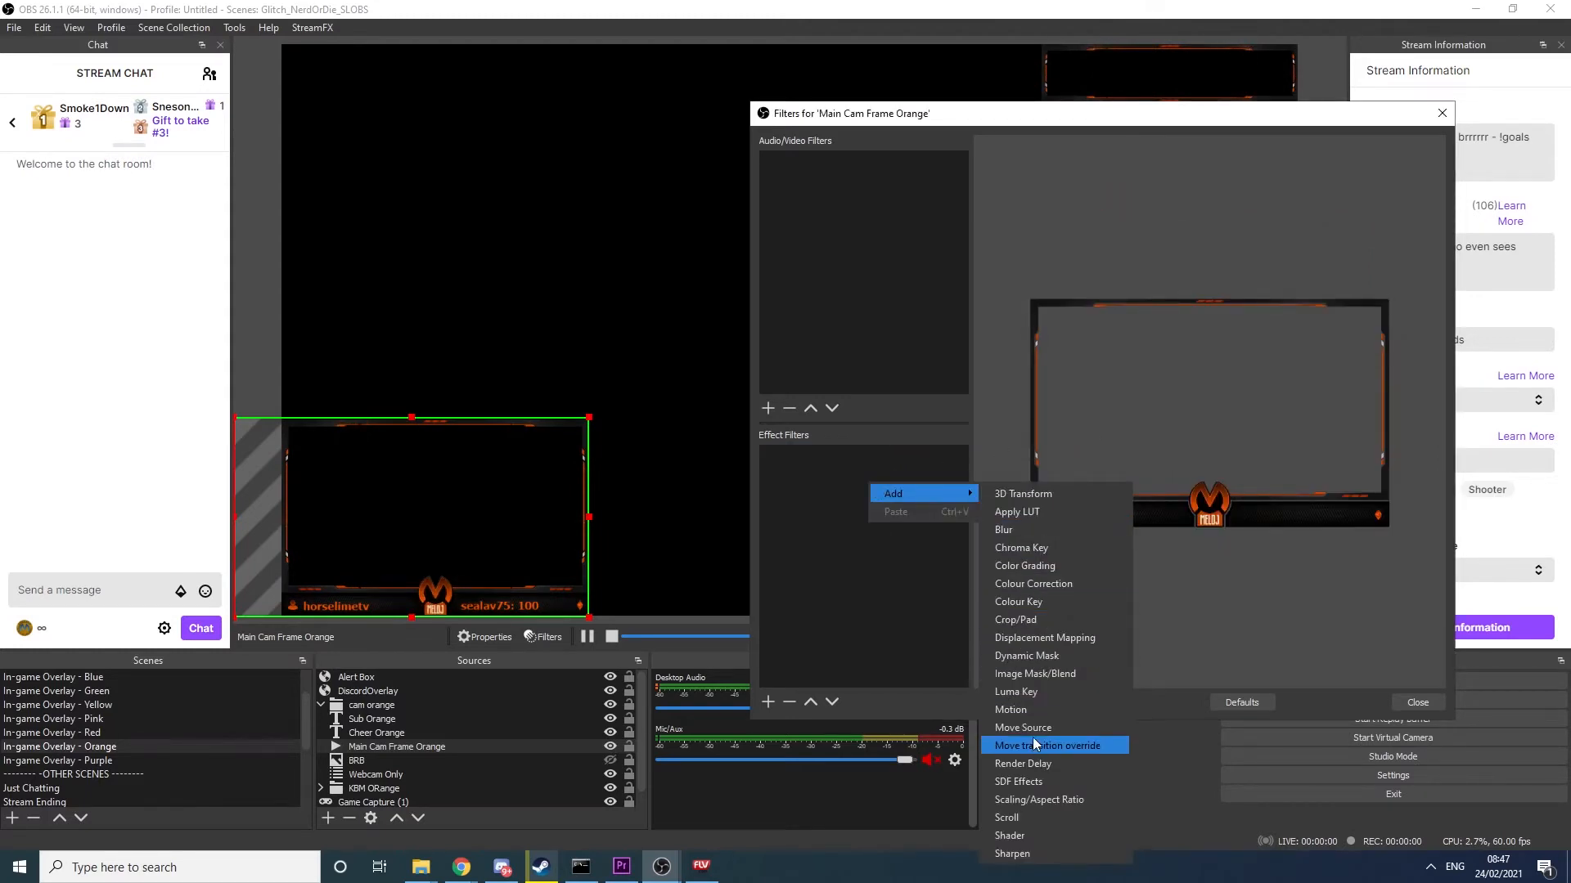
left_click(1023, 781)
left_click(1076, 449)
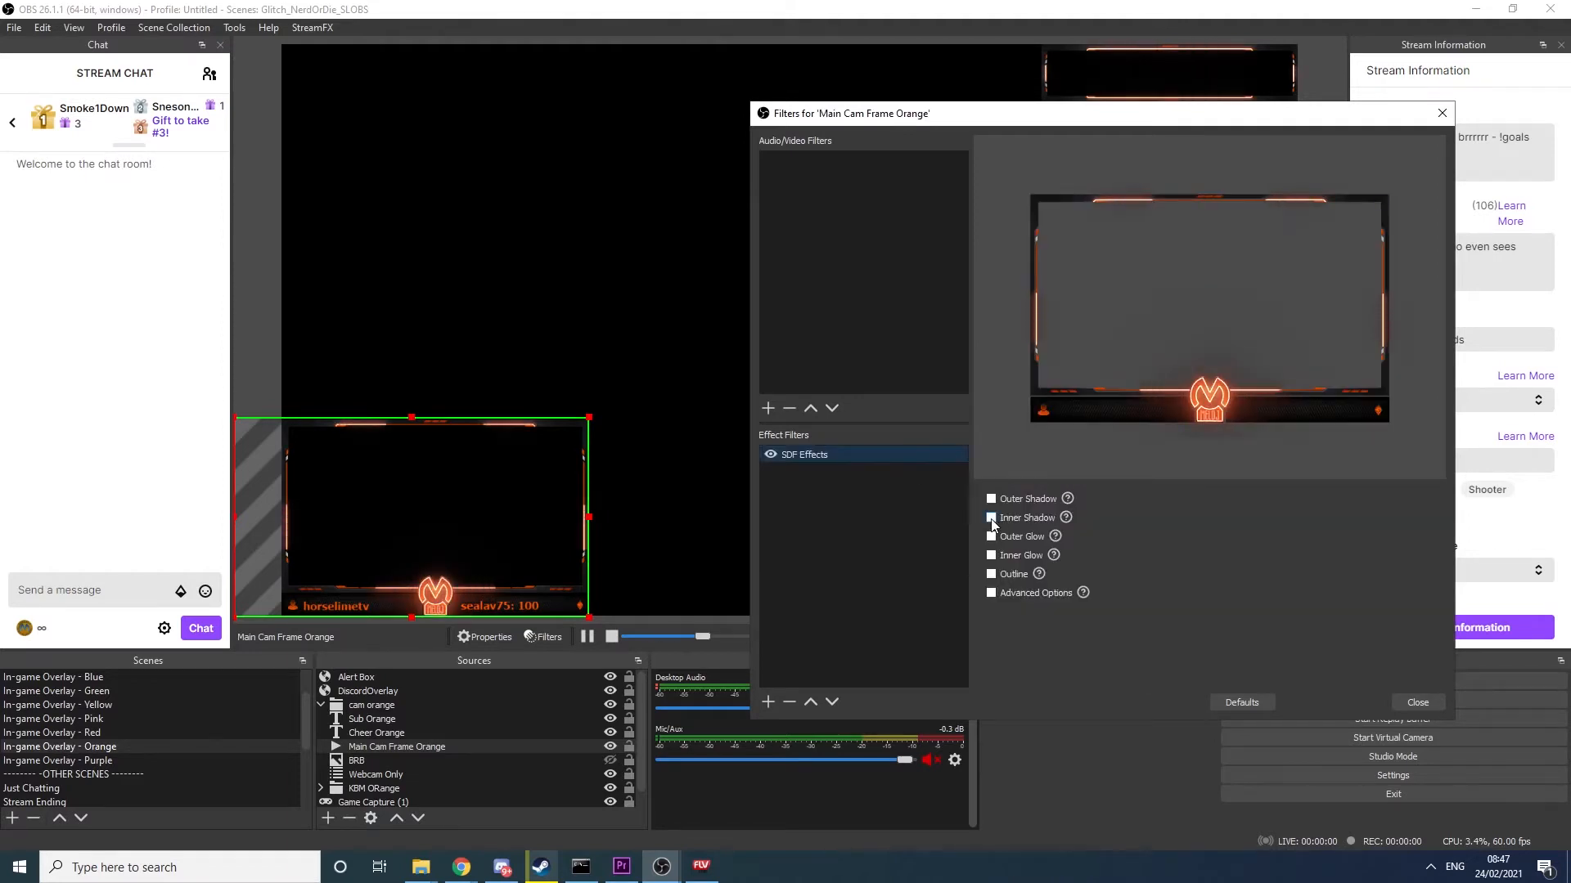
Step: Try out the Inner Shadow, Outer Shadow, Inner Glow and Outer Glow options of the SDF Effects filter one by one
left_click(992, 518)
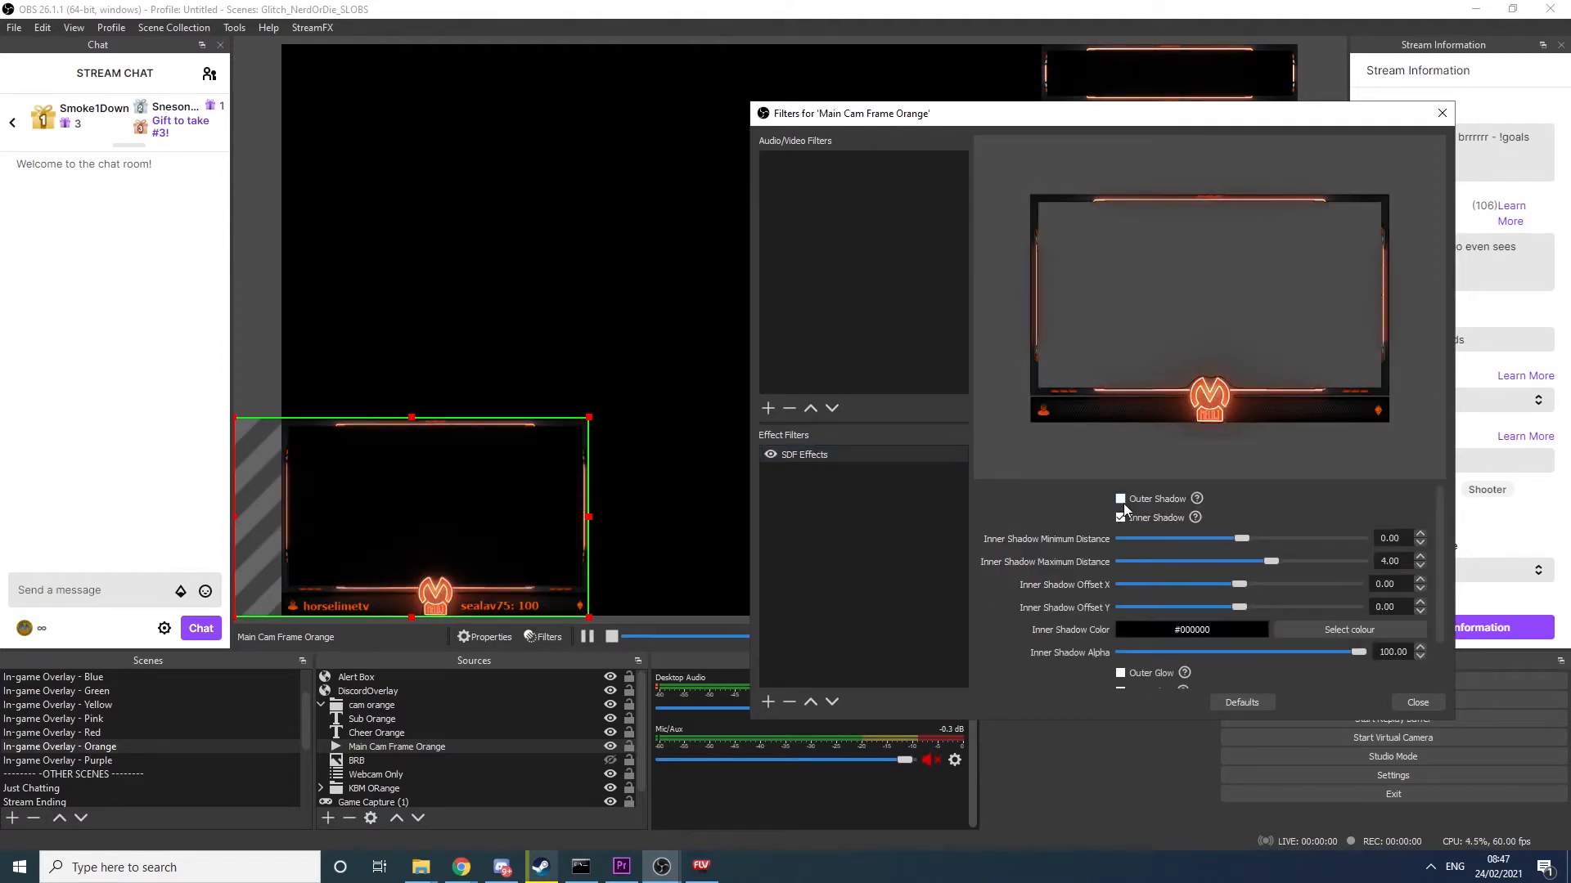
left_click(1119, 519)
left_click(991, 499)
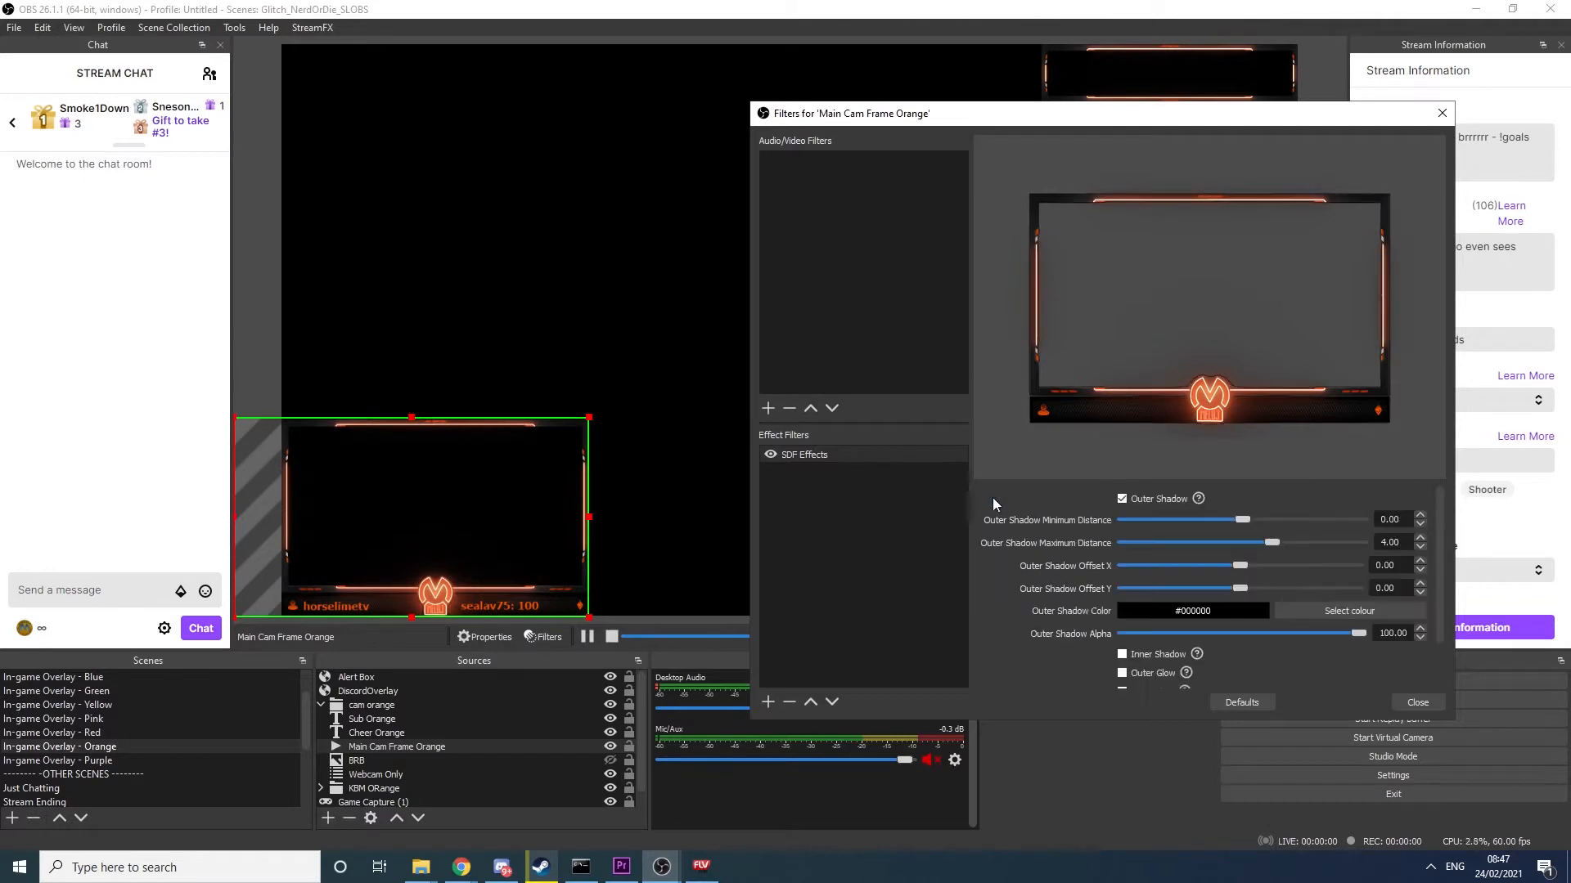
left_click(1120, 500)
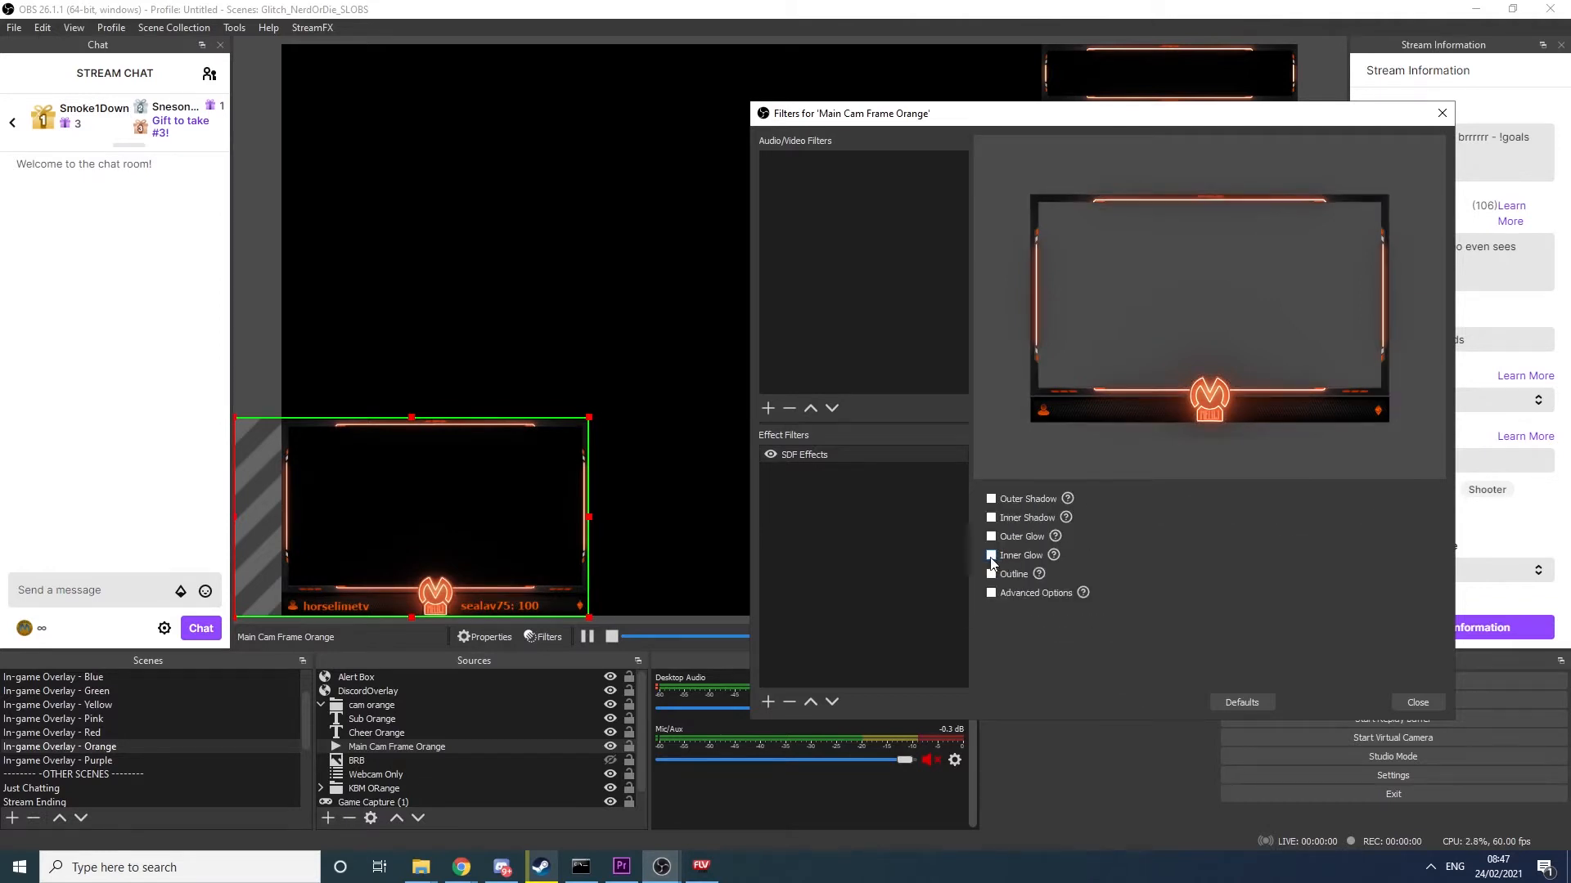
left_click(991, 556)
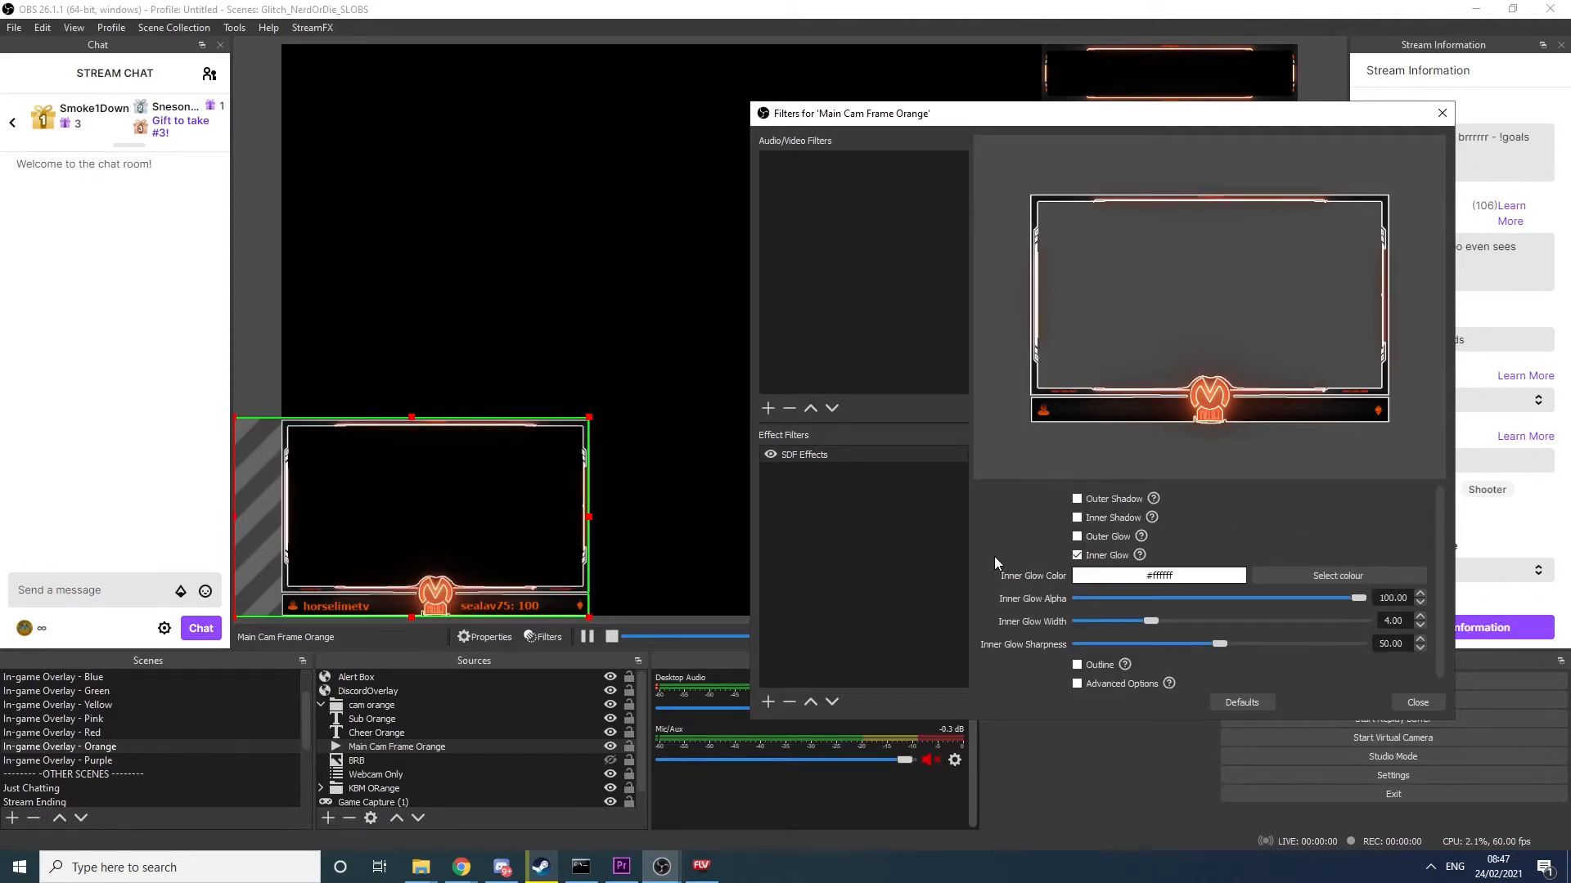
left_click(1077, 556)
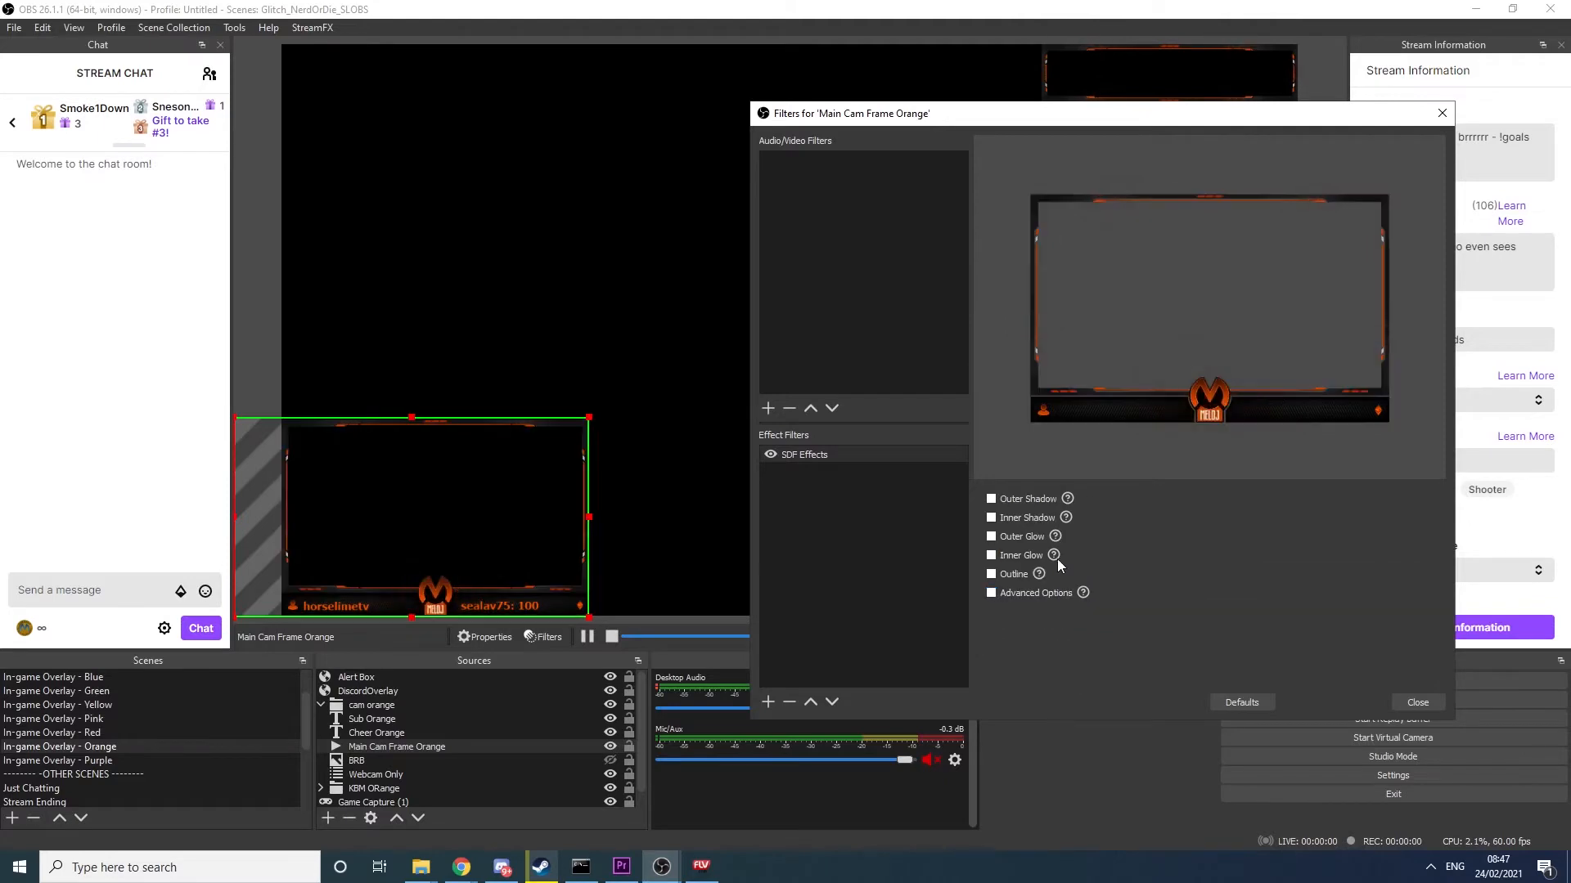
left_click(991, 538)
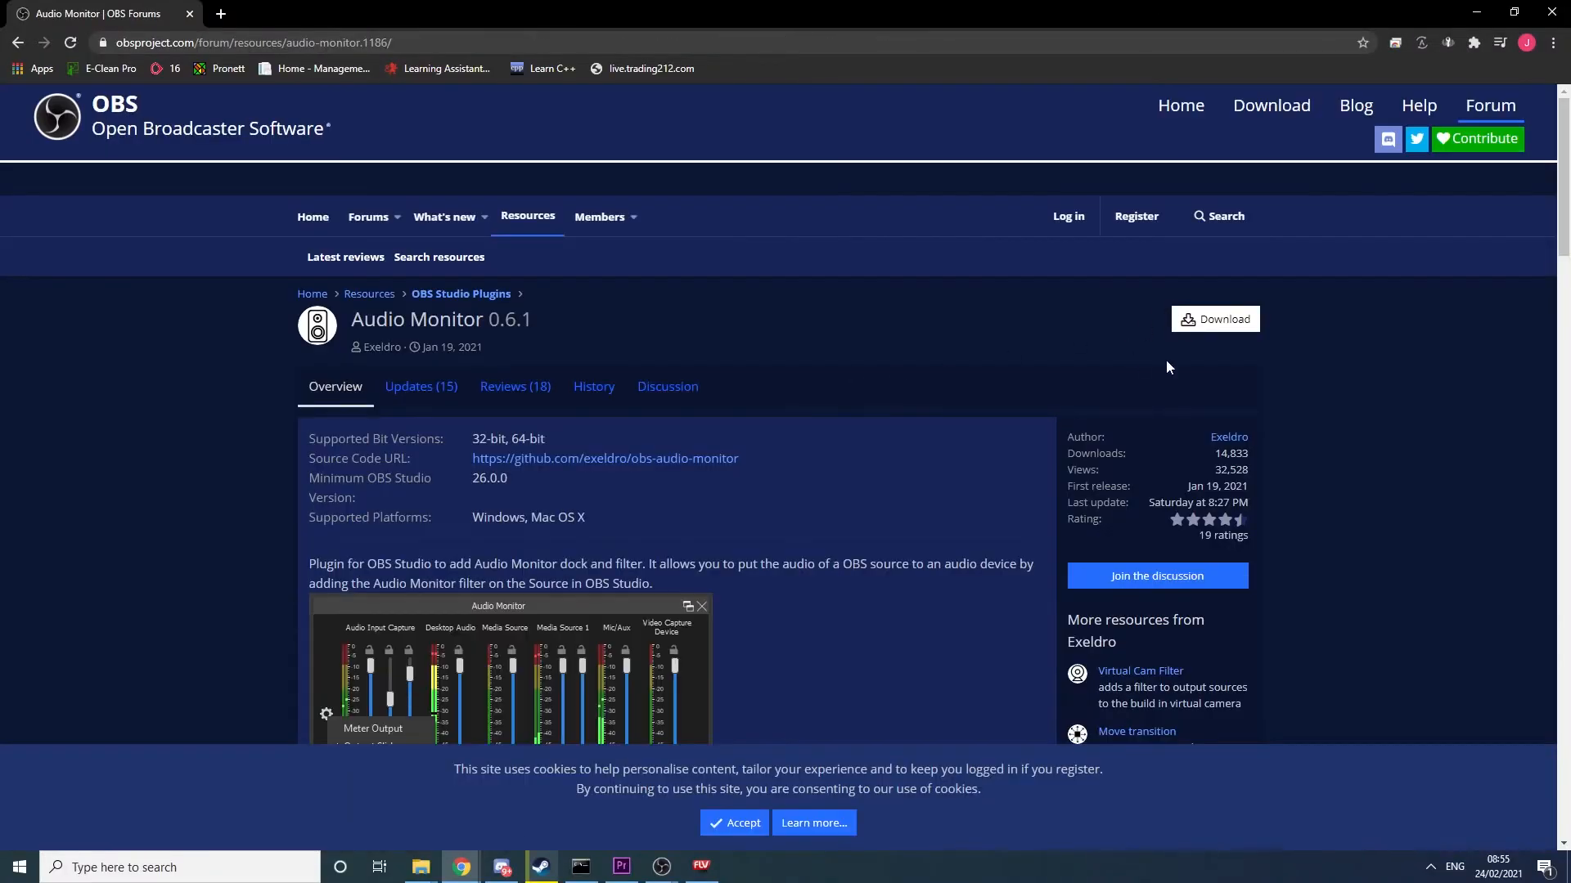
Step: Download audio-monitor-0.6.1-windows-installer.zip from the Audio Monitor page and extract it directly into the Downloads folder
left_click(1227, 324)
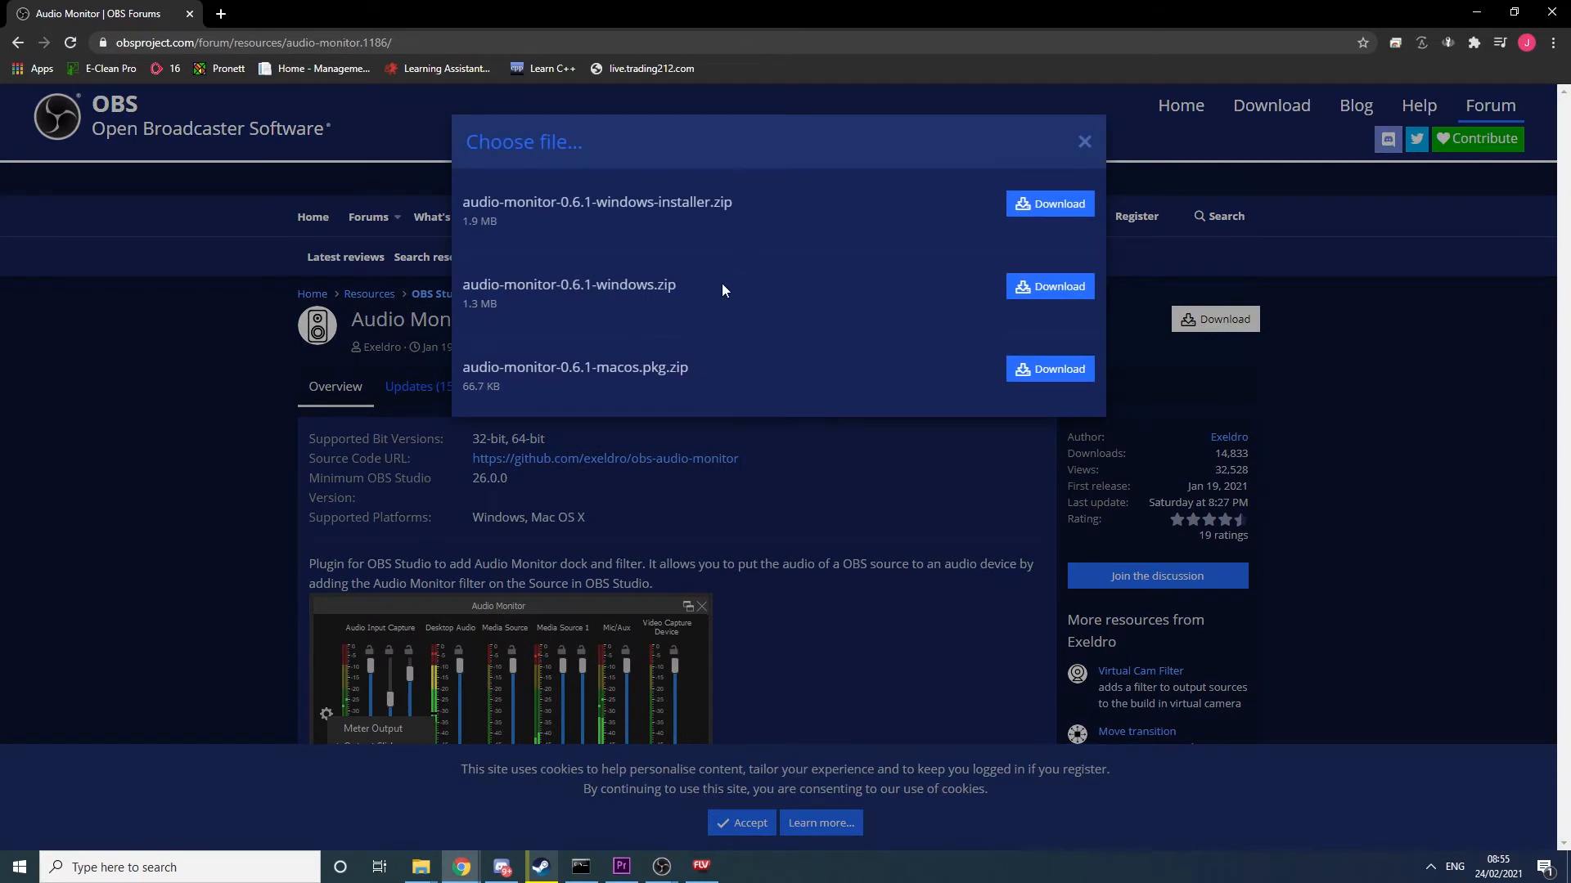
left_click(1022, 211)
key("alt+Tab")
right_click(532, 308)
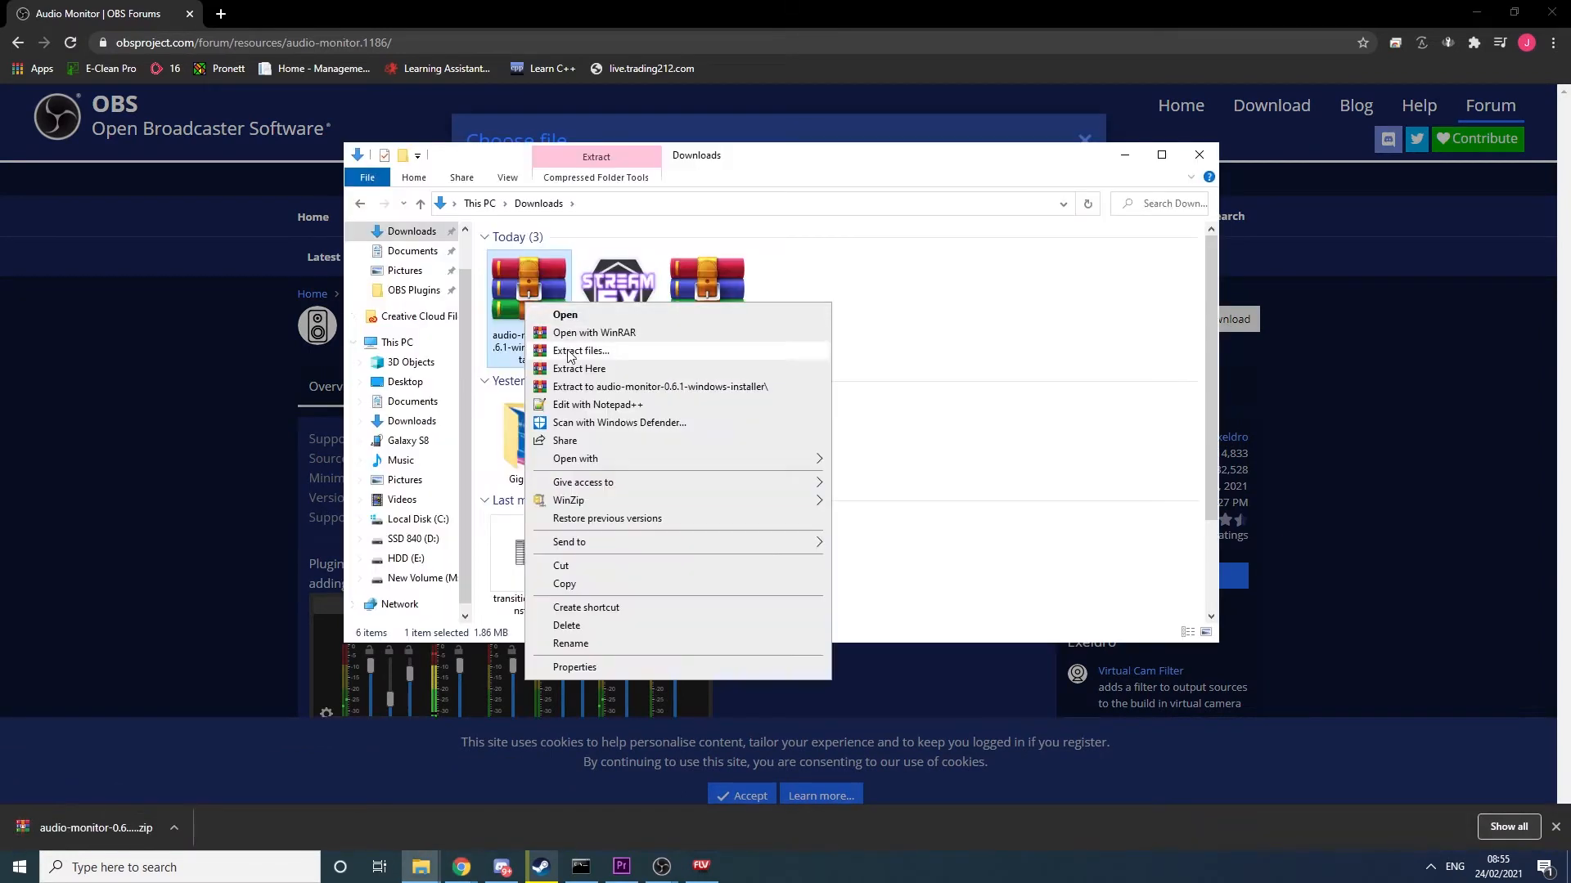
left_click(570, 369)
Step: In OBS, examine the audio monitoring options for Mic/Aux in the advanced audio properties and close them without changes
left_click(954, 759)
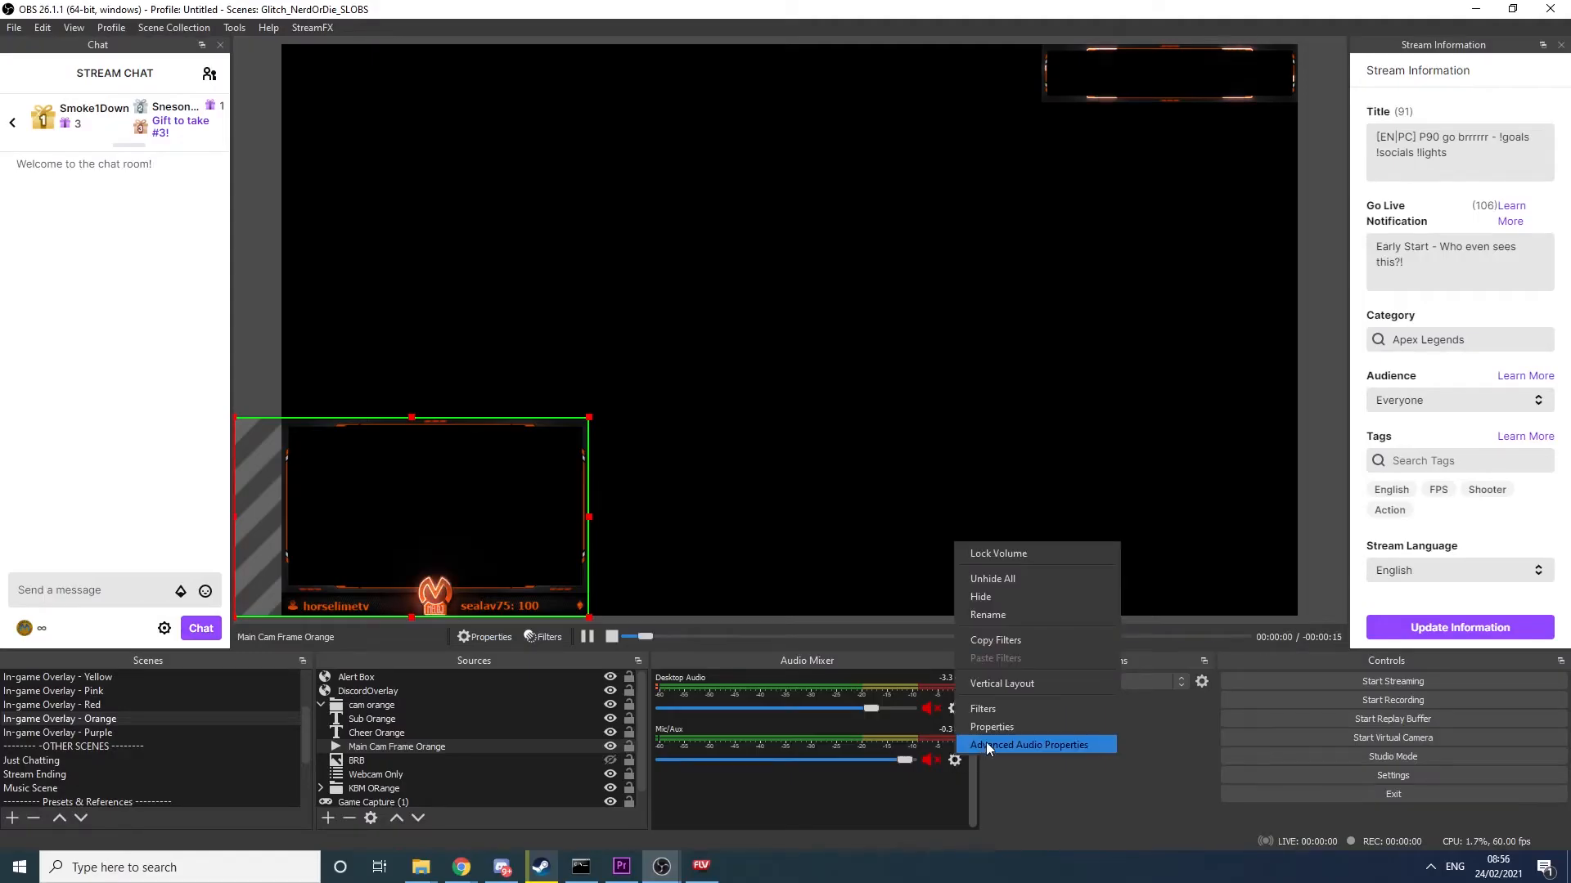
left_click(982, 746)
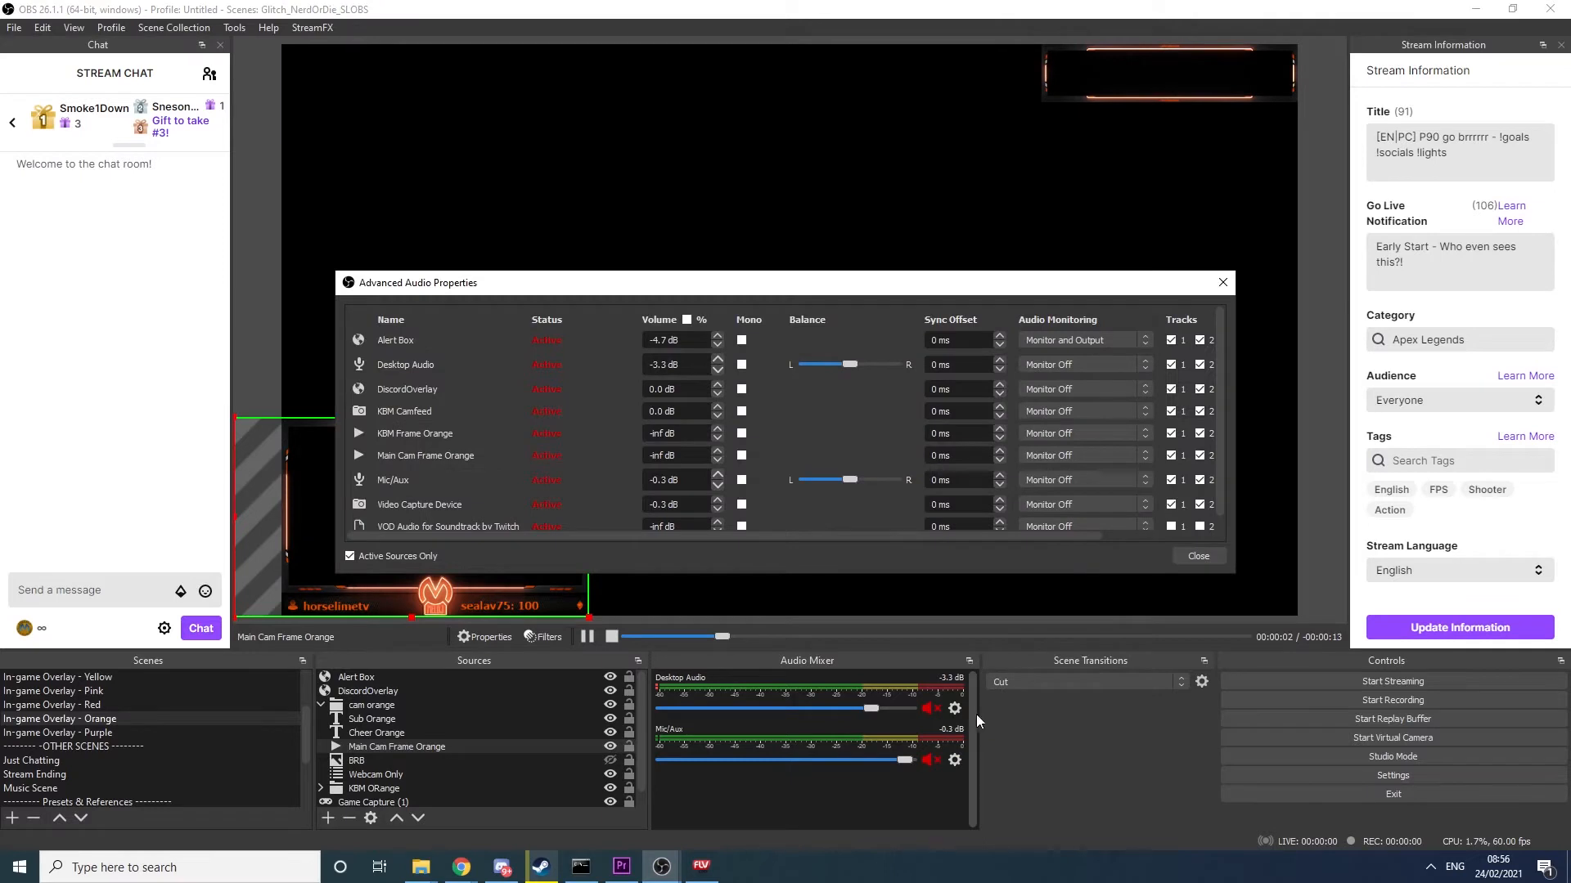
scroll(499, 417, "down", 1)
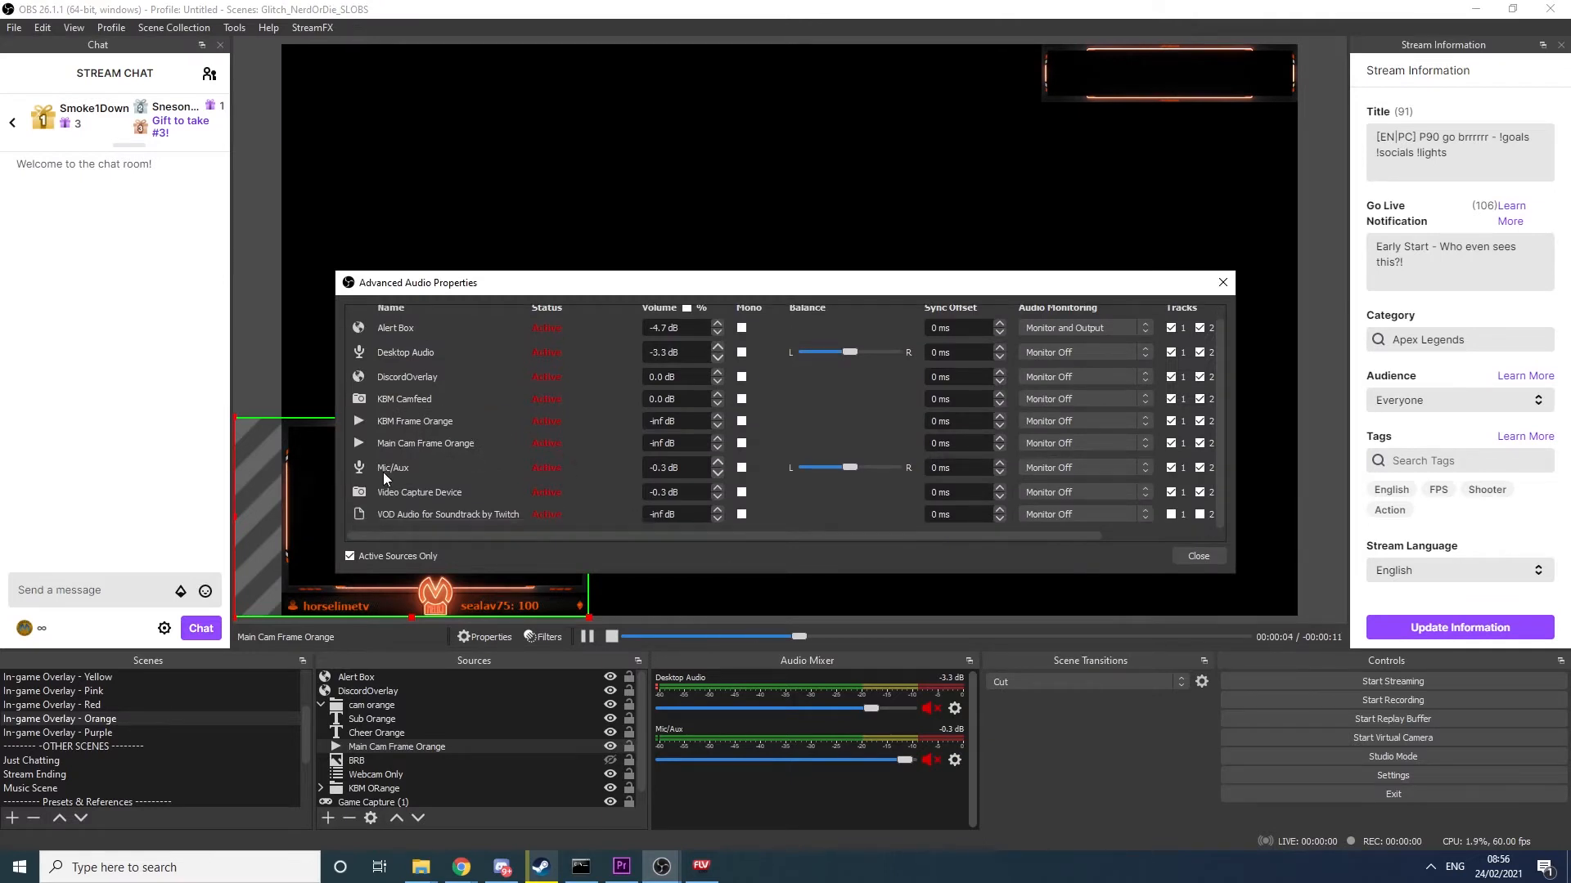
left_click(1083, 471)
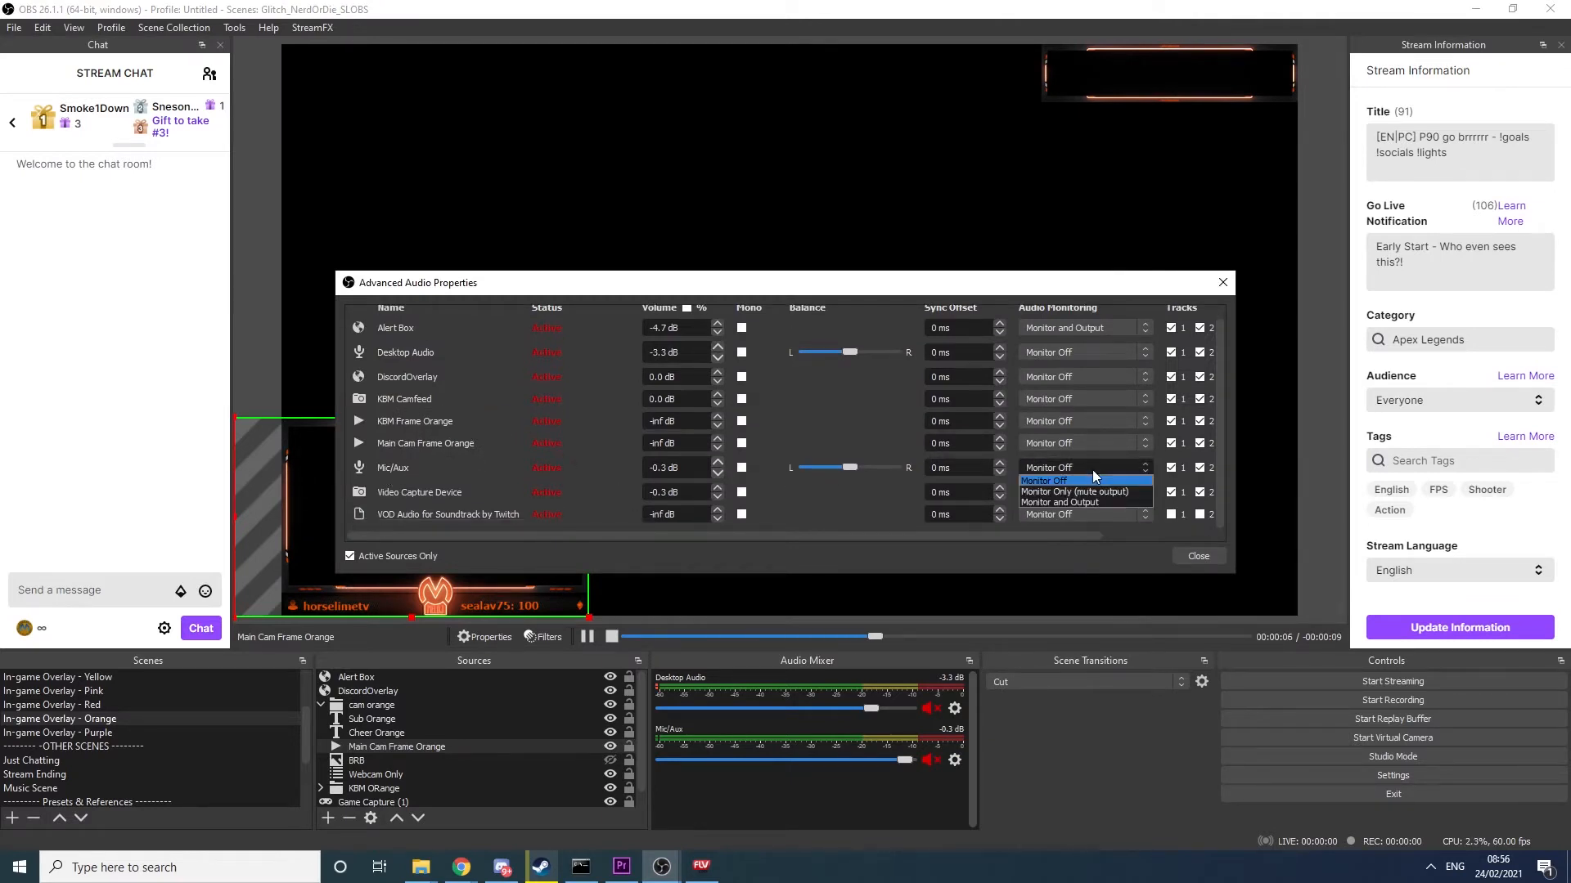
left_click(1102, 476)
scroll(1106, 465, "up", 1)
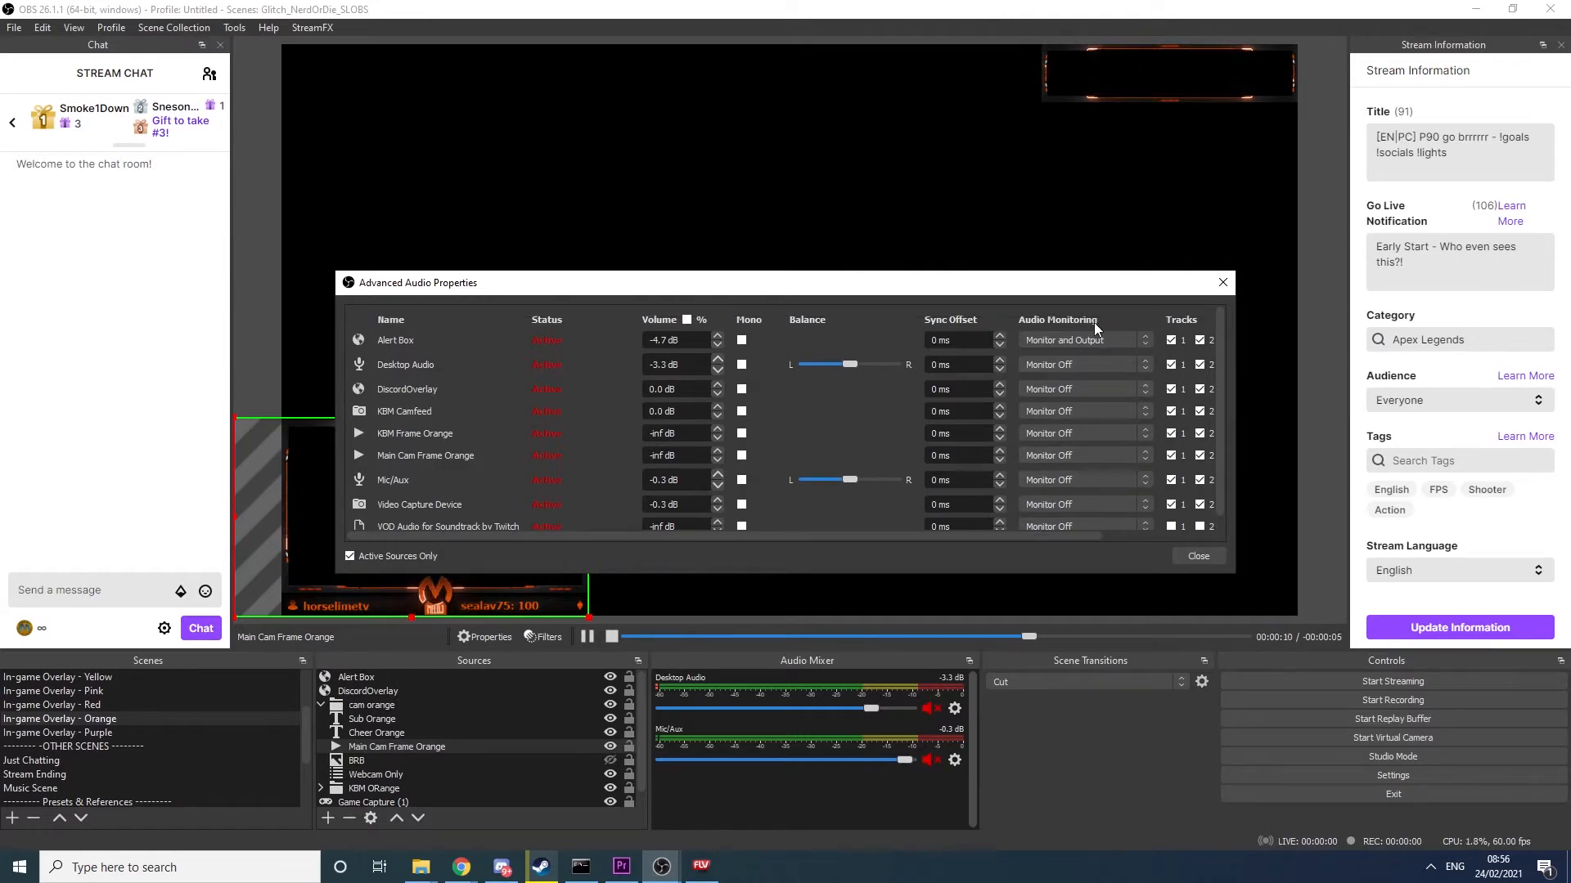
left_click(1063, 481)
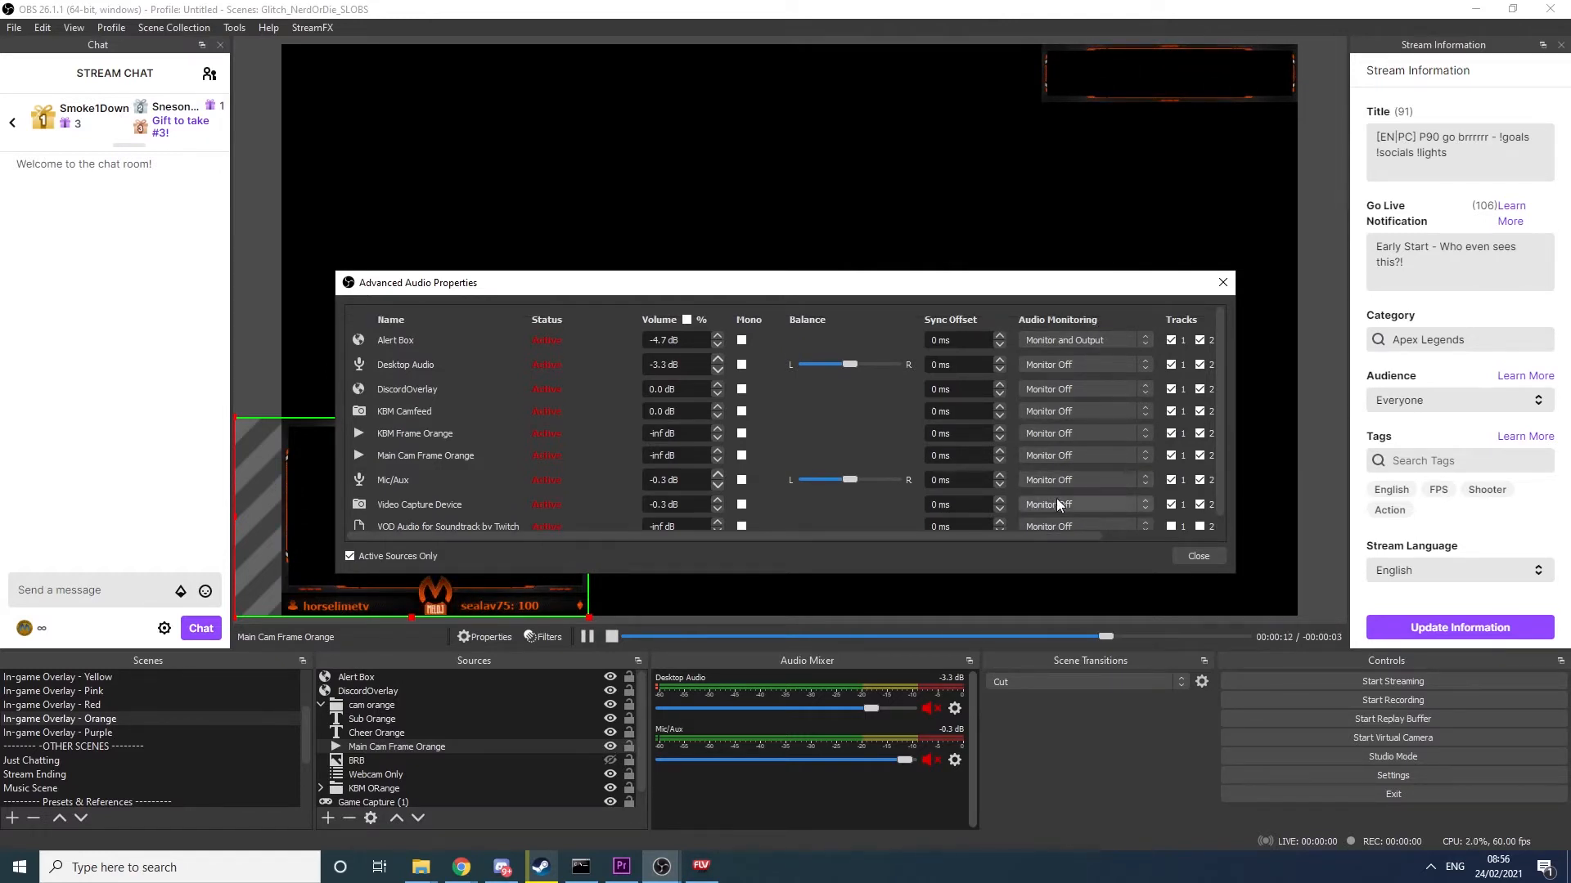
left_click(1210, 558)
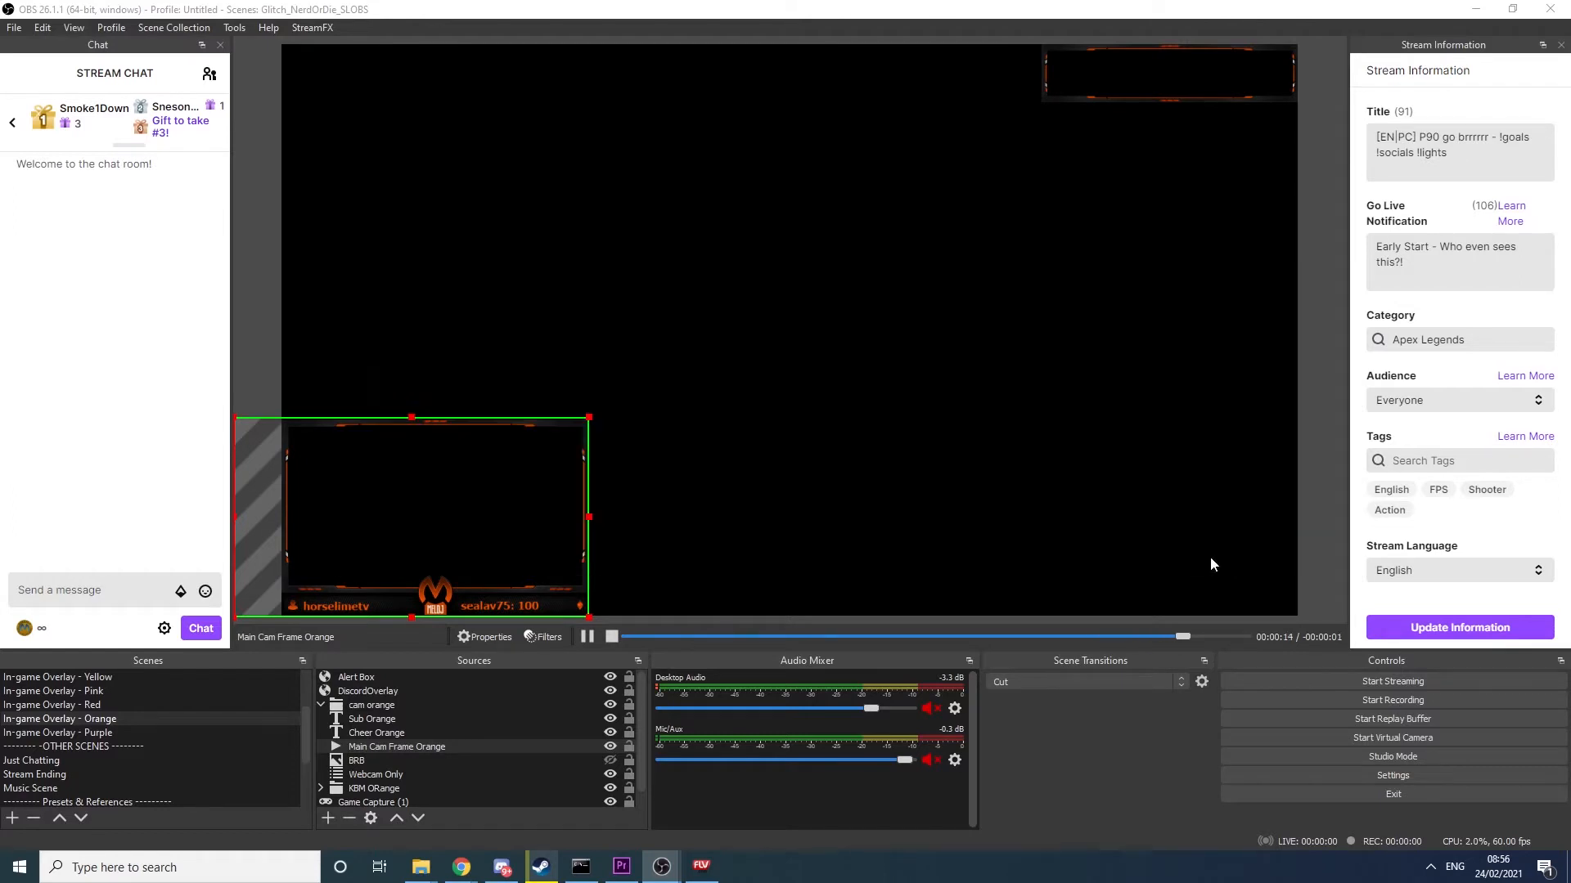
Step: Open the audio section of the OBS settings
left_click(20, 30)
left_click(40, 87)
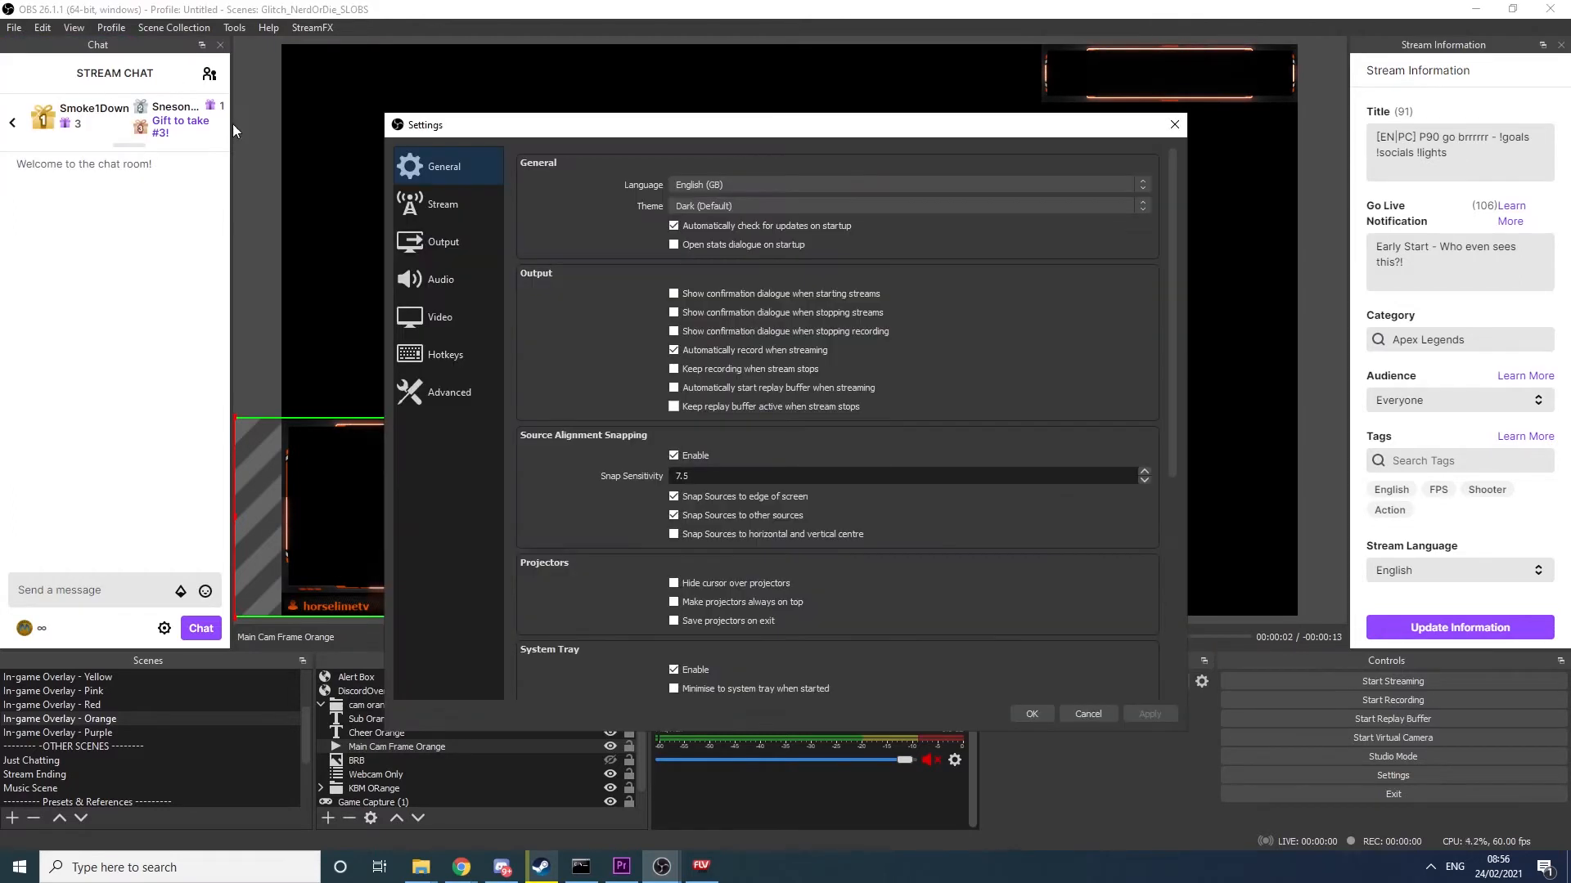
left_click(433, 278)
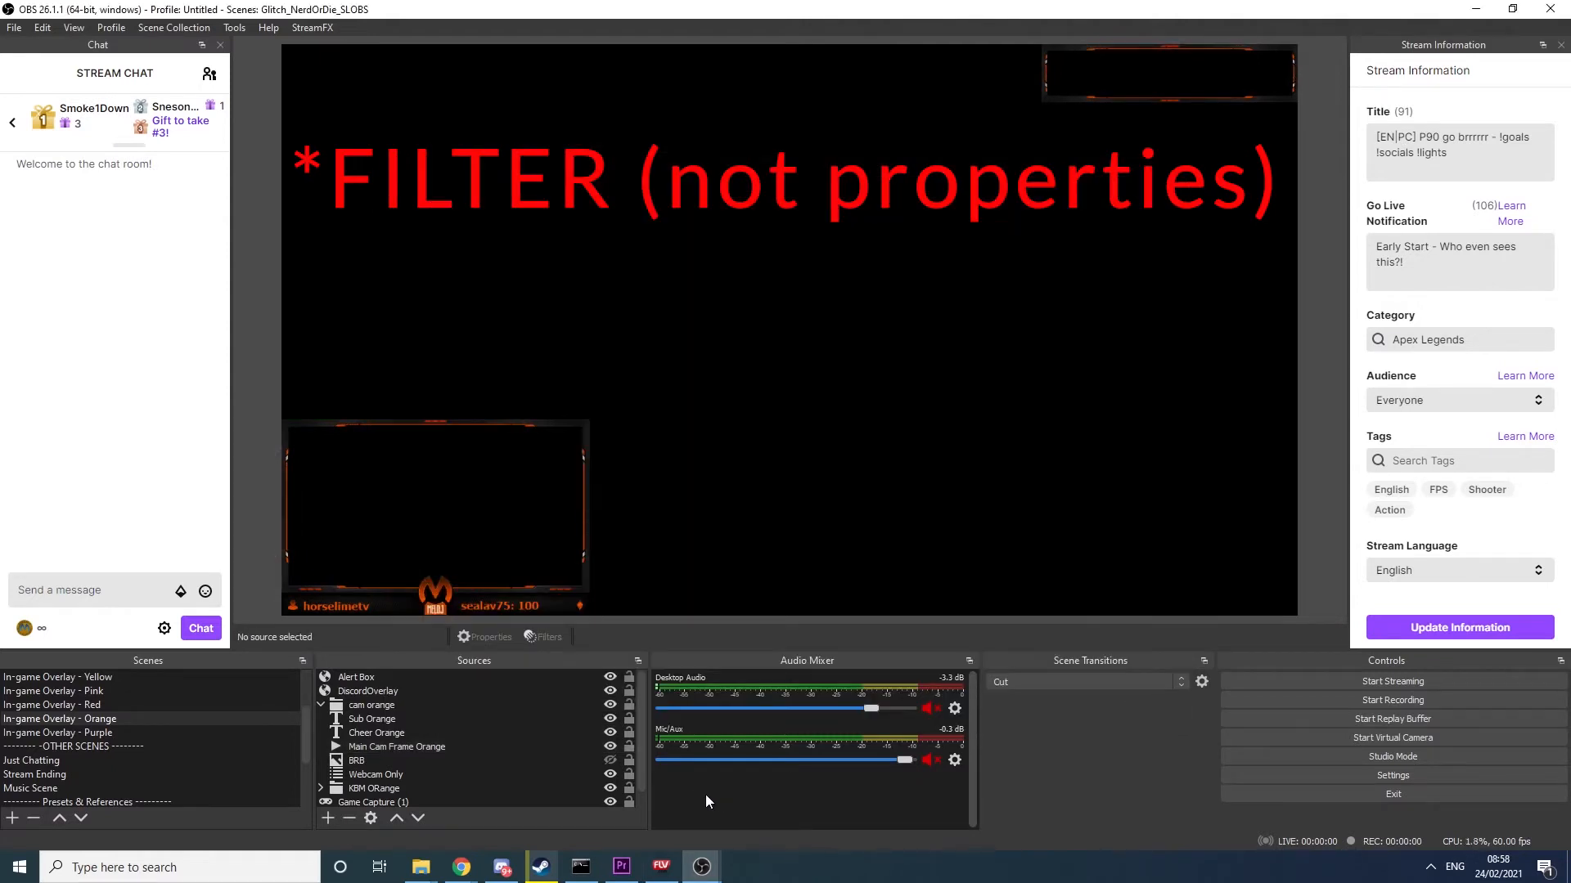
Step: Add an Audio Monitor filter to the Mic/Aux source, keeping the suggested name
left_click(956, 760)
left_click(994, 714)
right_click(569, 475)
mouse_move(624, 484)
left_click(740, 482)
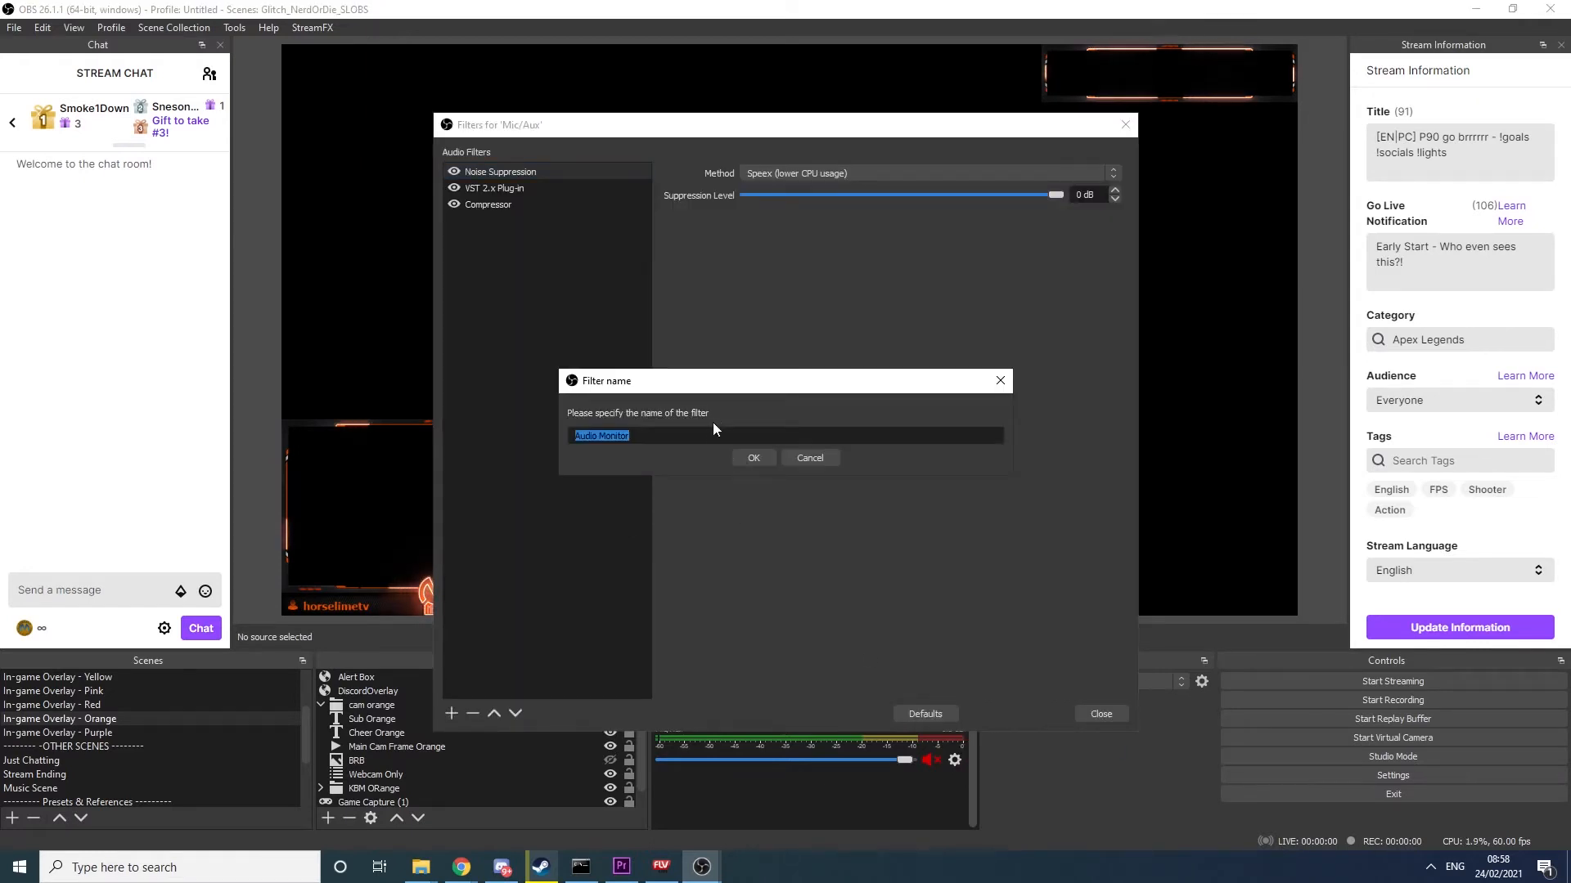
left_click(771, 455)
Step: Look through the Audio Monitor filter's output devices and volume control, keeping Default and 100%, and close the Mic/Aux filters
left_click(744, 177)
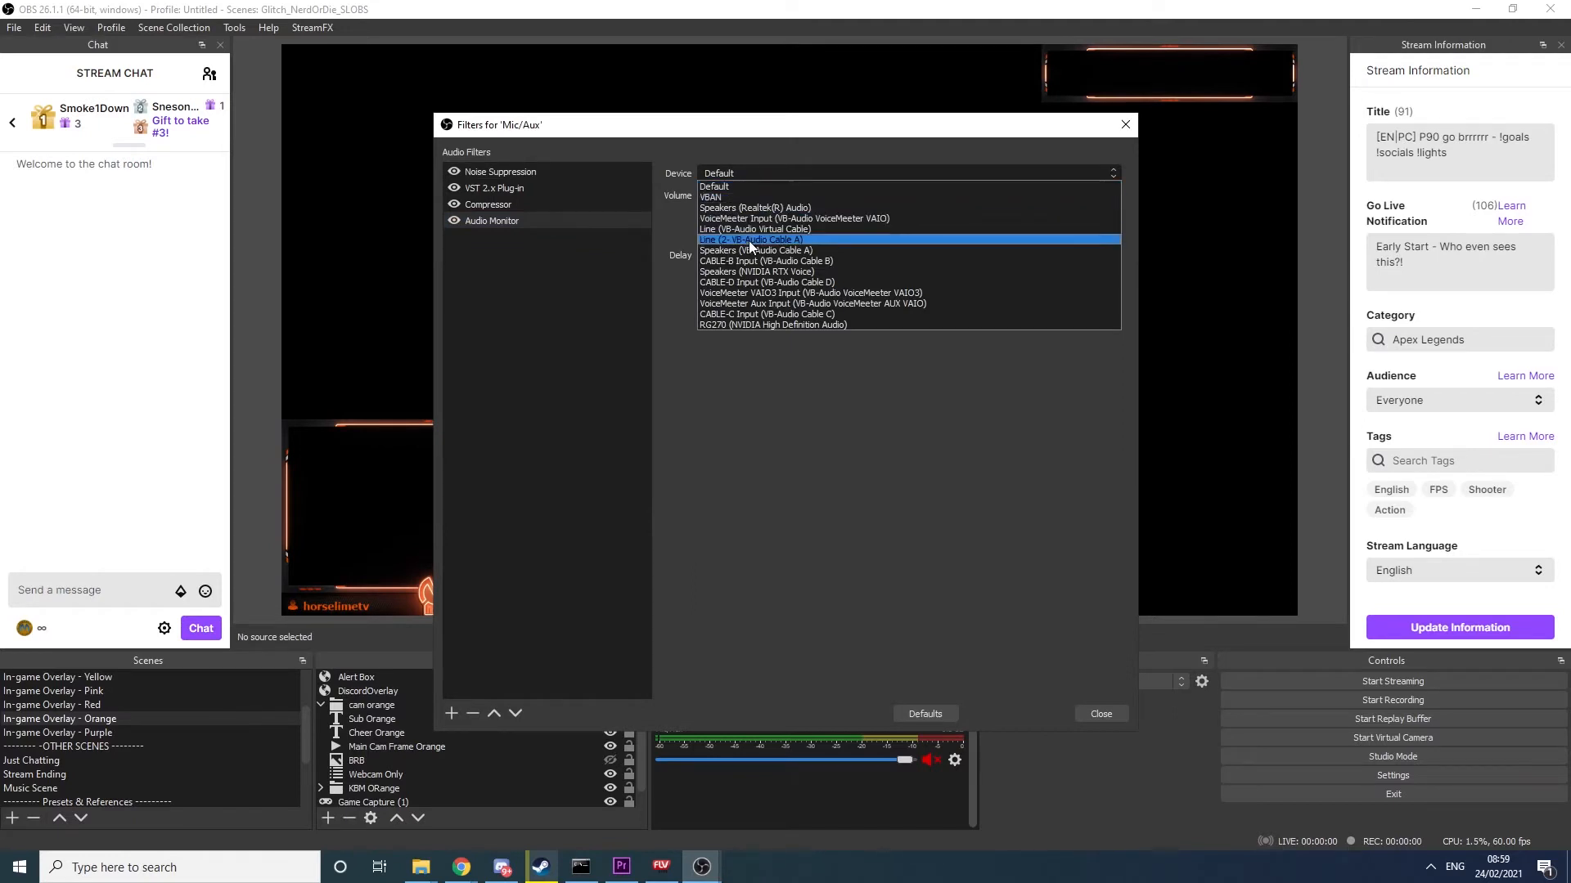
left_click(762, 177)
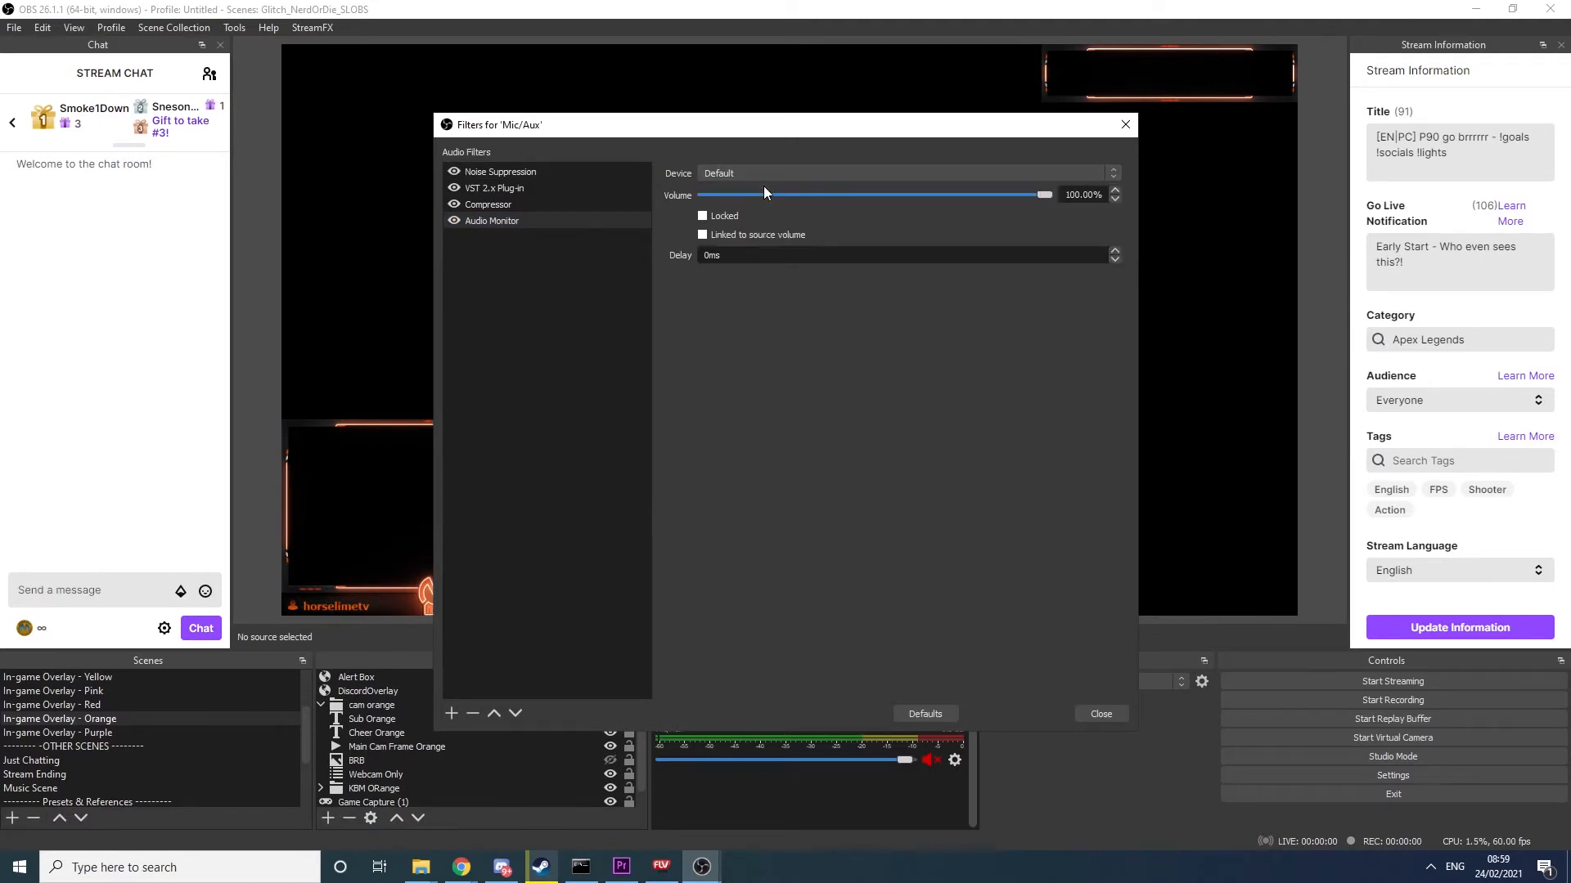
left_click_drag(1040, 194, 1068, 158)
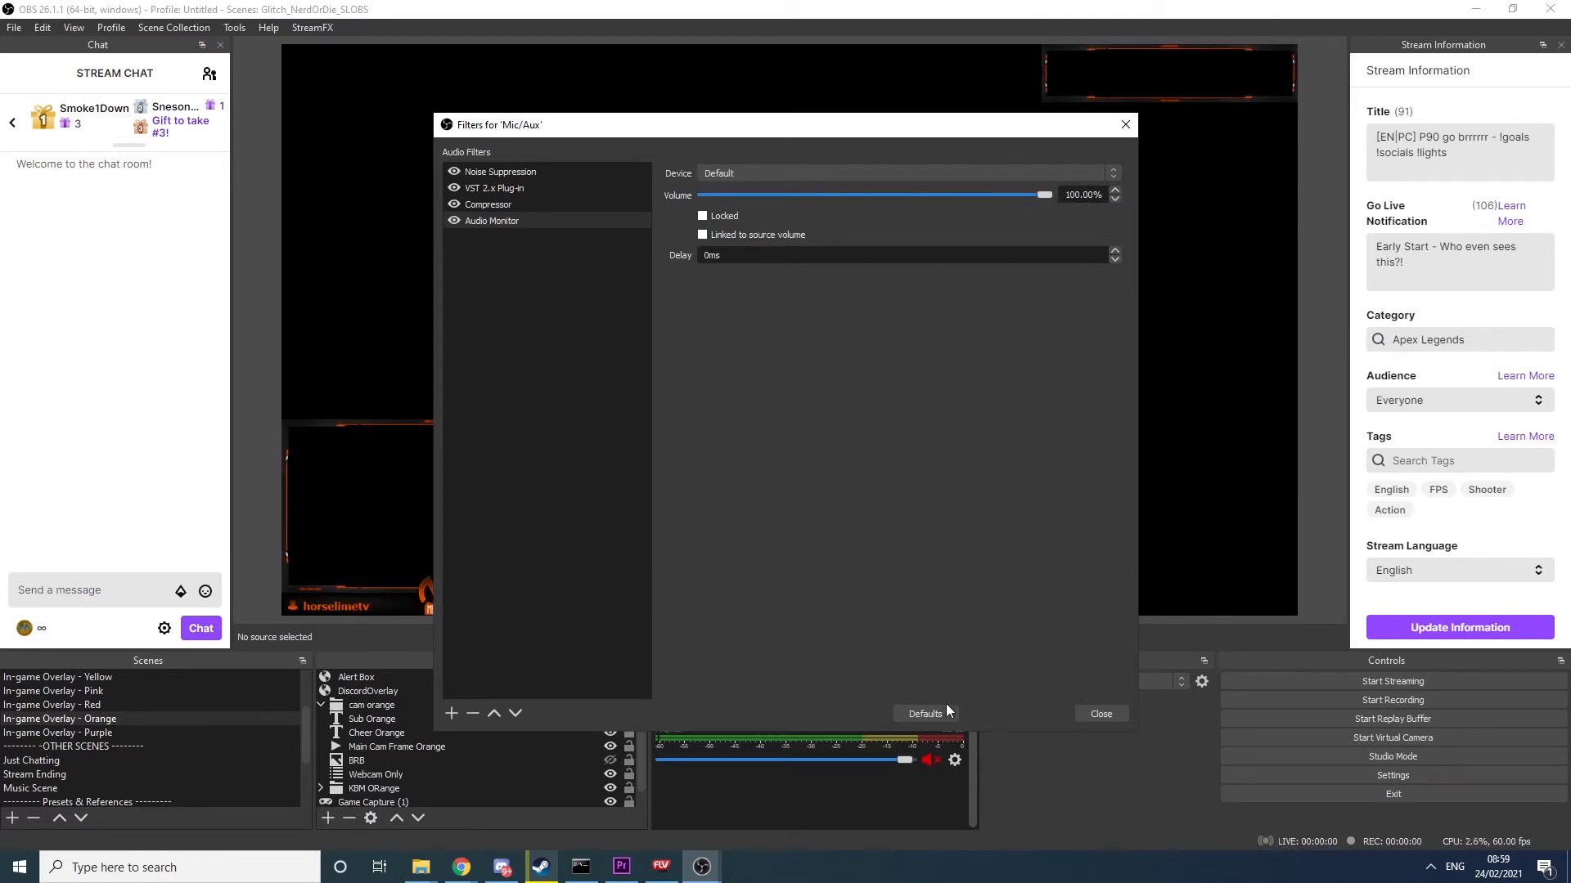
left_click(1104, 715)
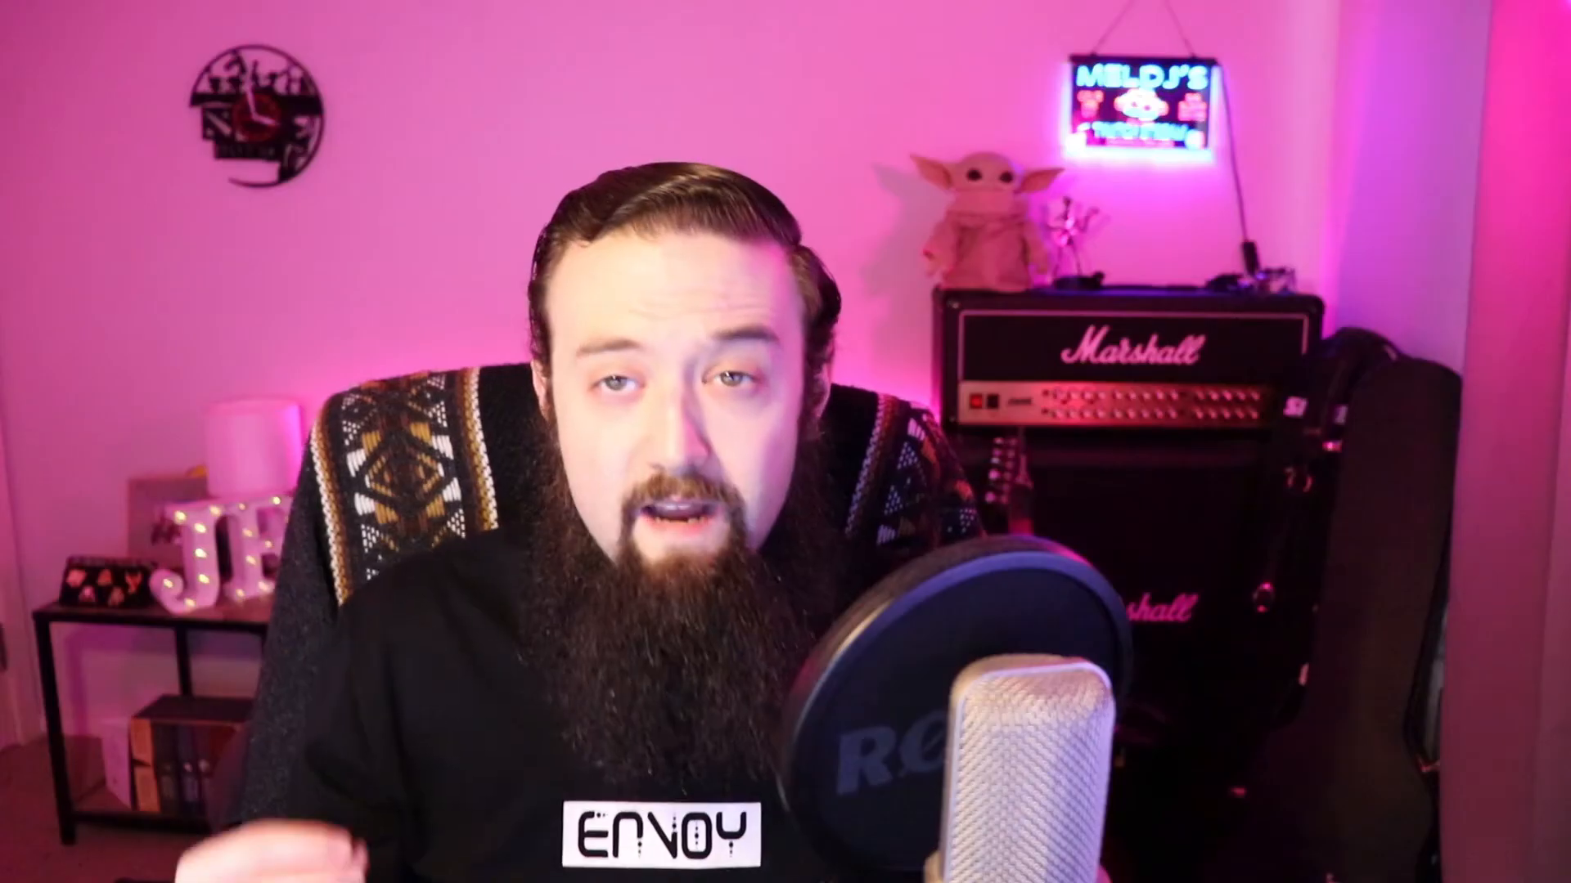